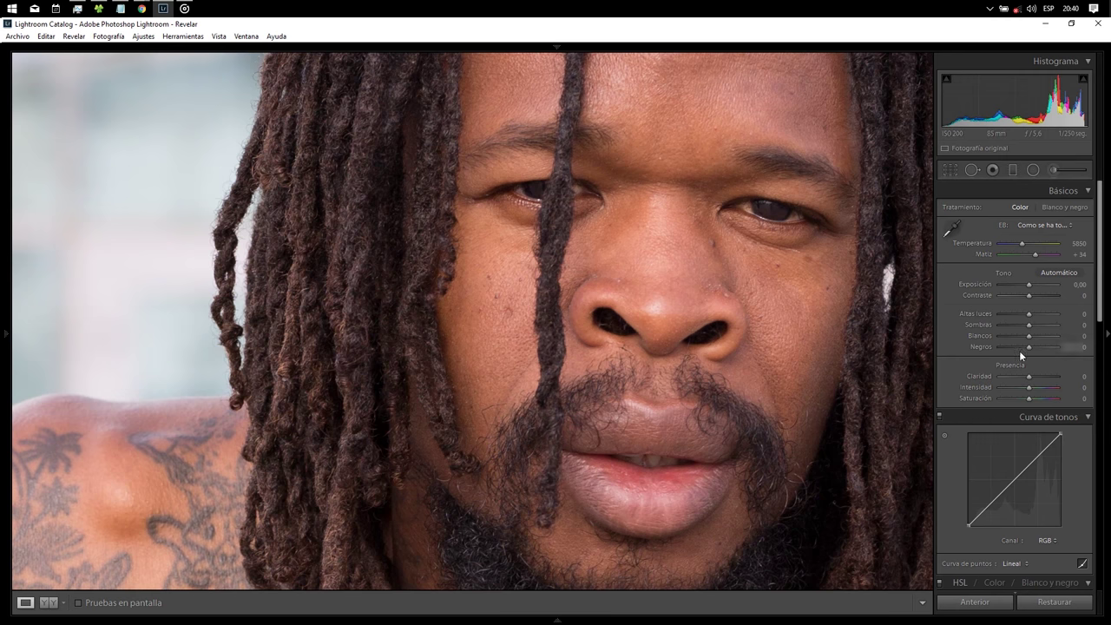
Examine the portrait close up, checking the face, hair, shoulders and chest tattoos, and return to the full photo
drag(397, 486, 629, 143)
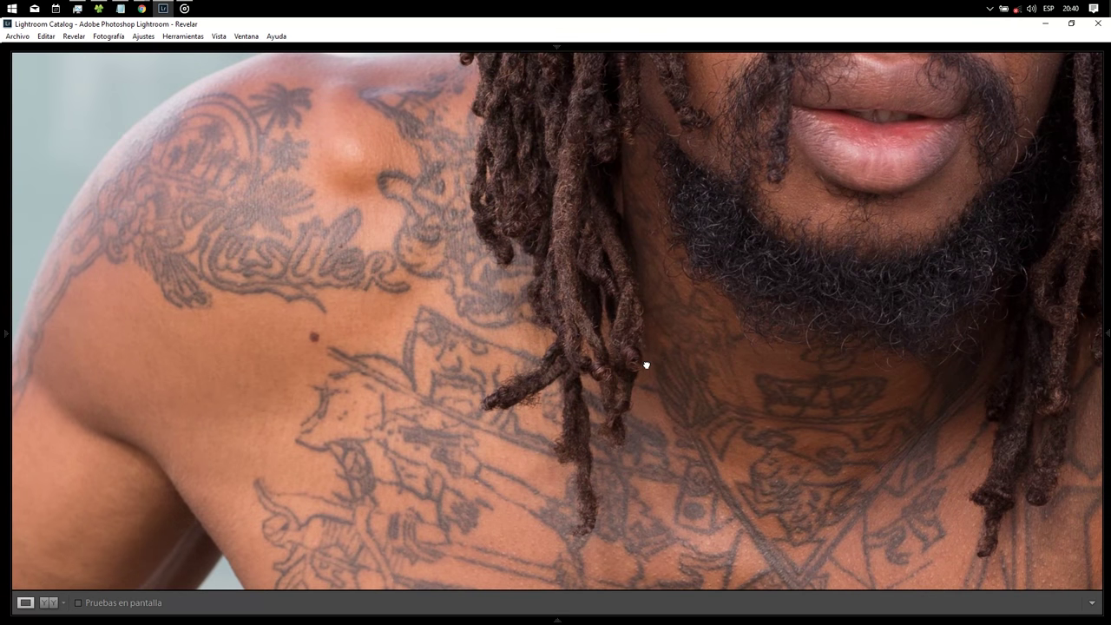
drag(646, 365, 635, 186)
drag(647, 340, 512, 496)
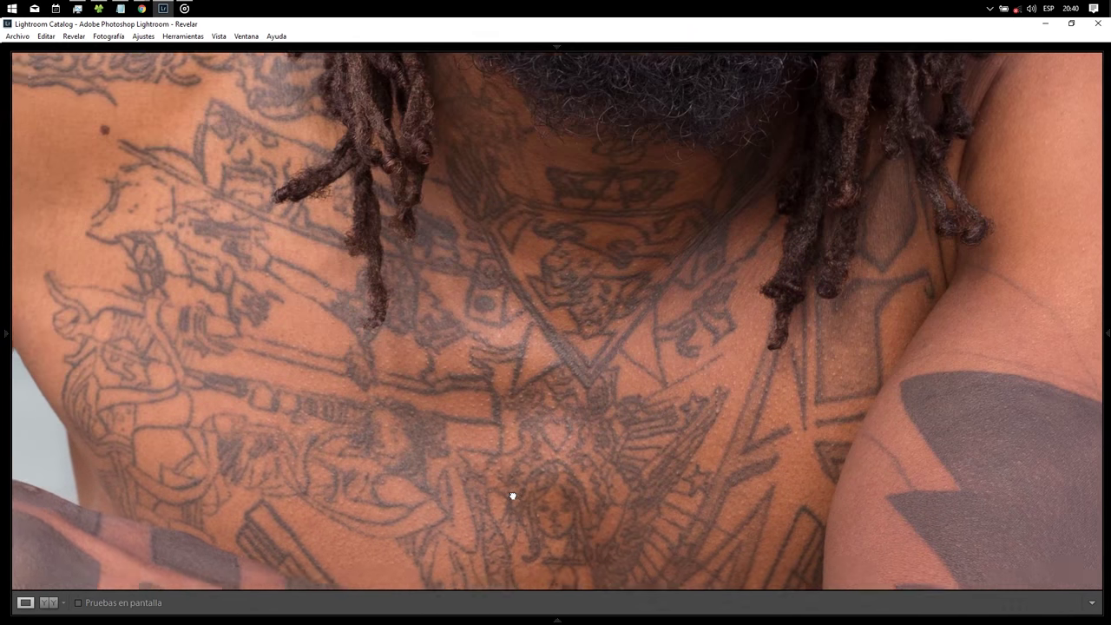
drag(660, 330, 499, 608)
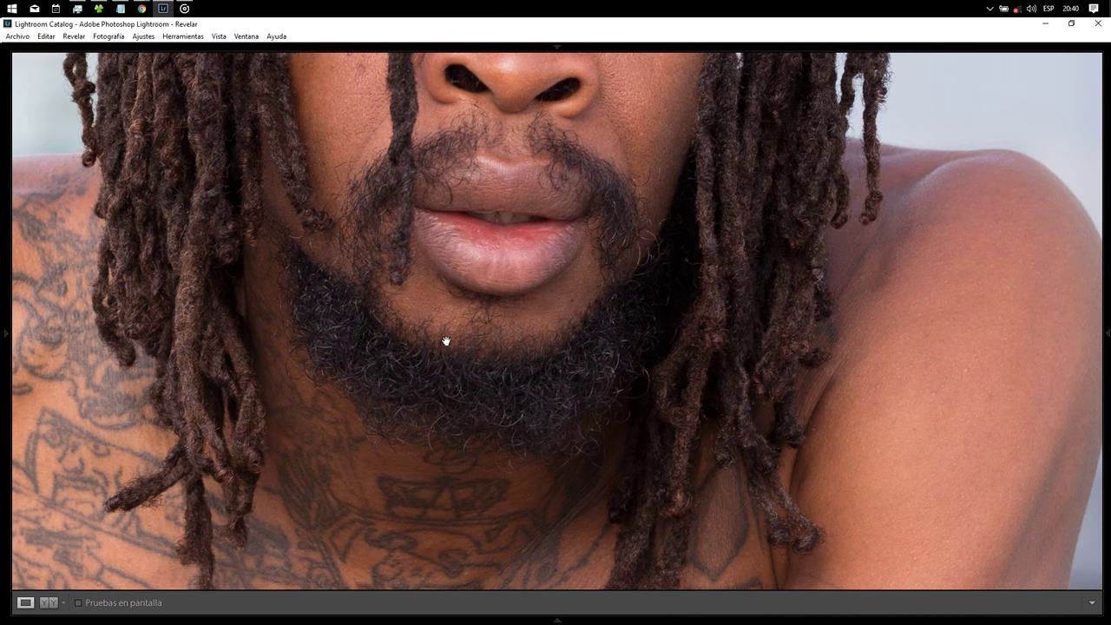
drag(474, 286, 463, 617)
drag(515, 468, 643, 322)
click(643, 322)
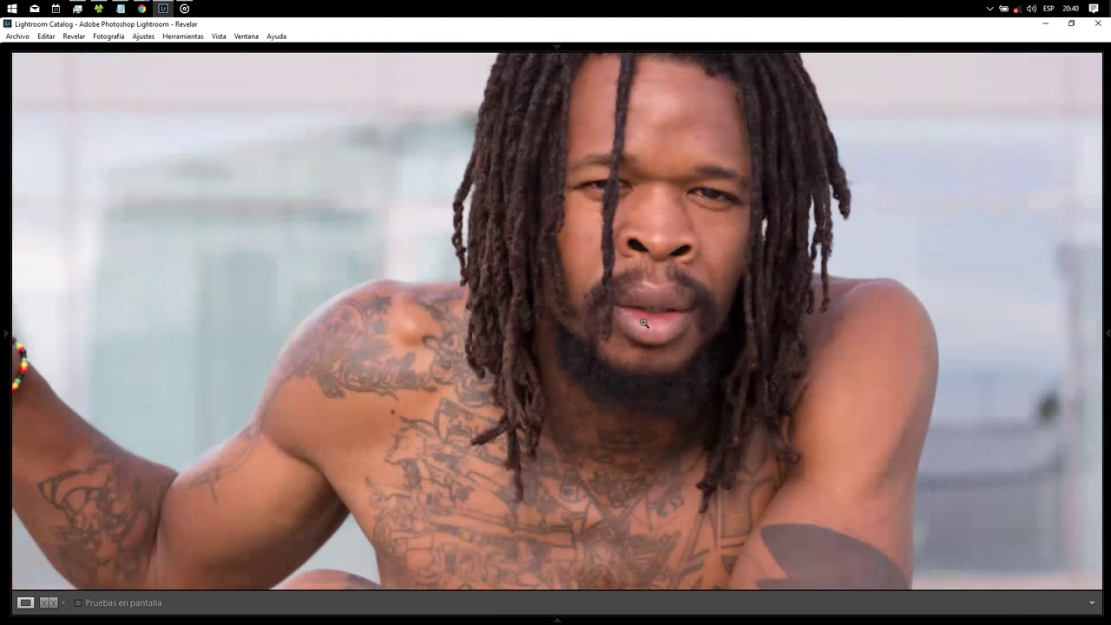
key(F8)
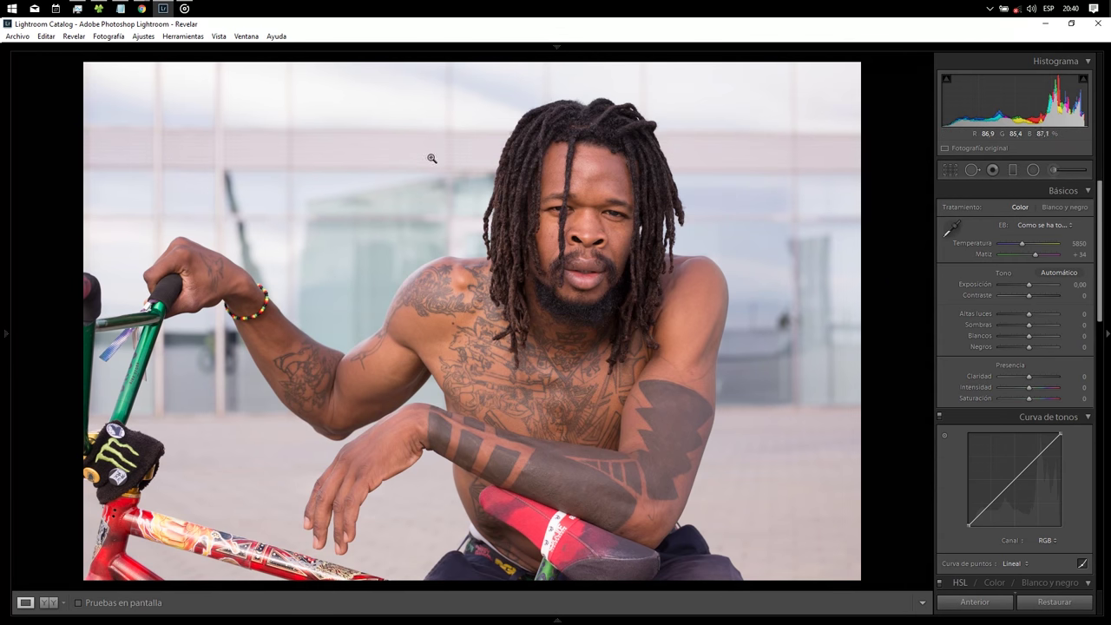
Compare the photo with Altas luces at −100 and at +100
click(997, 315)
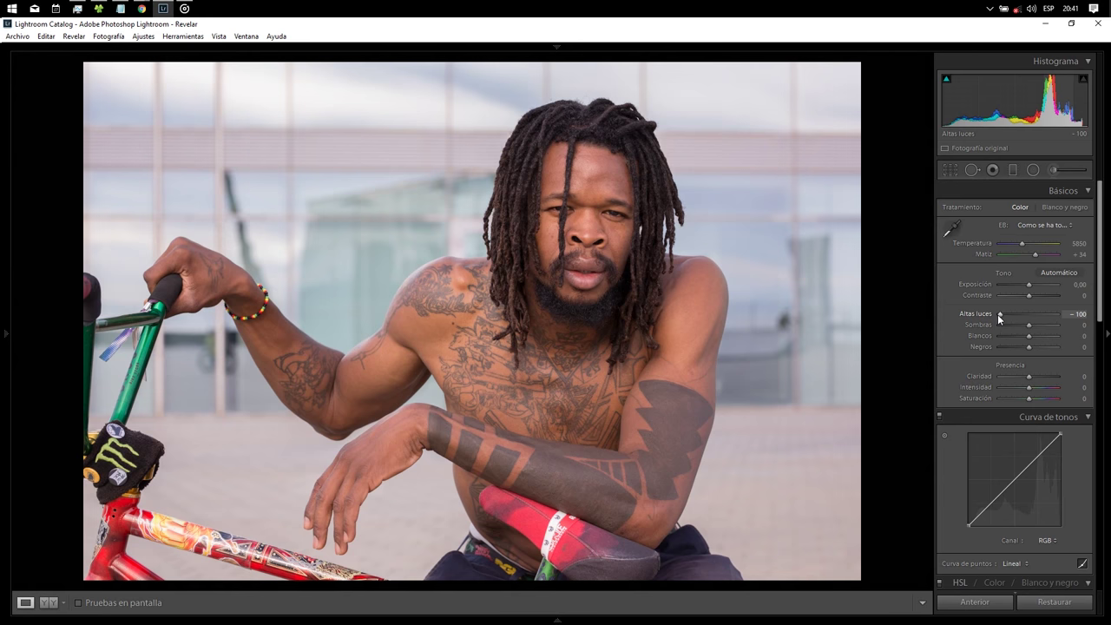
drag(998, 314, 1061, 314)
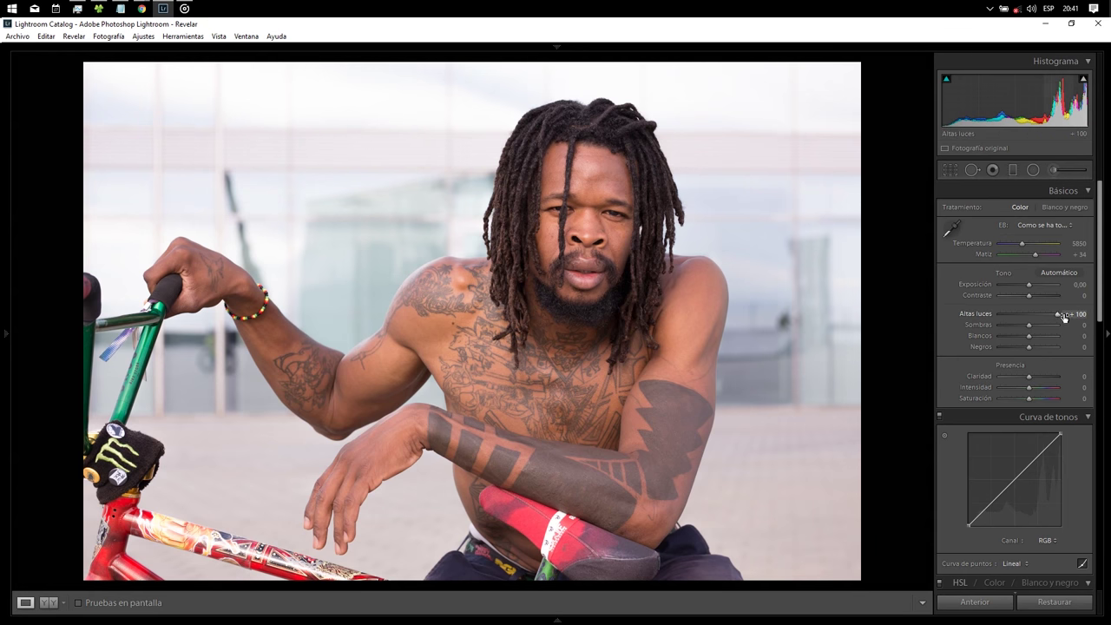
drag(1055, 314, 955, 319)
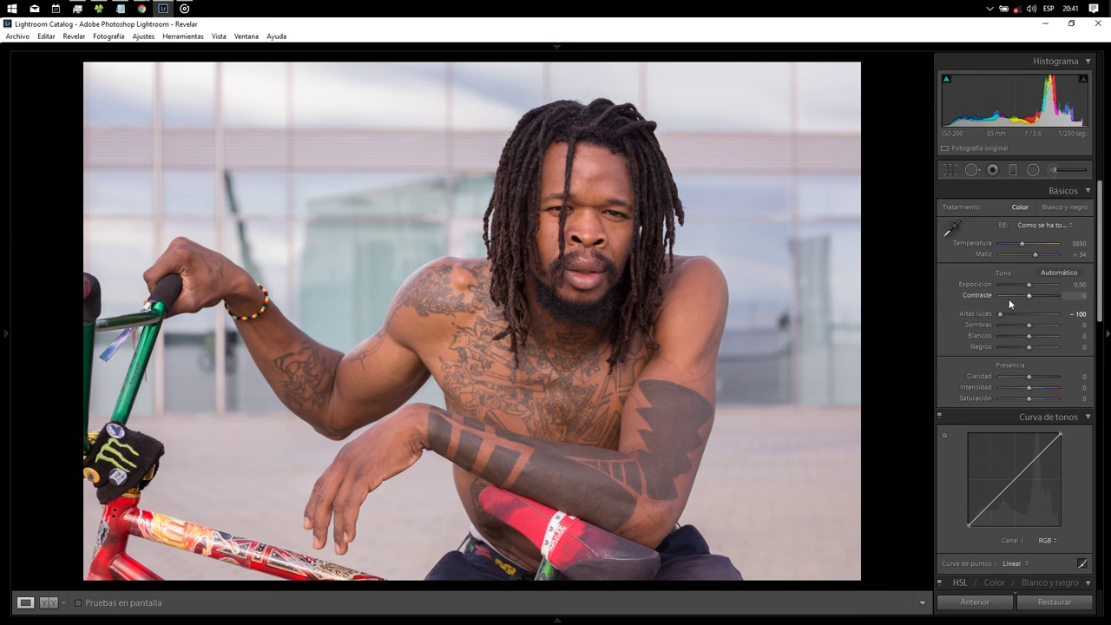
drag(998, 316, 1061, 316)
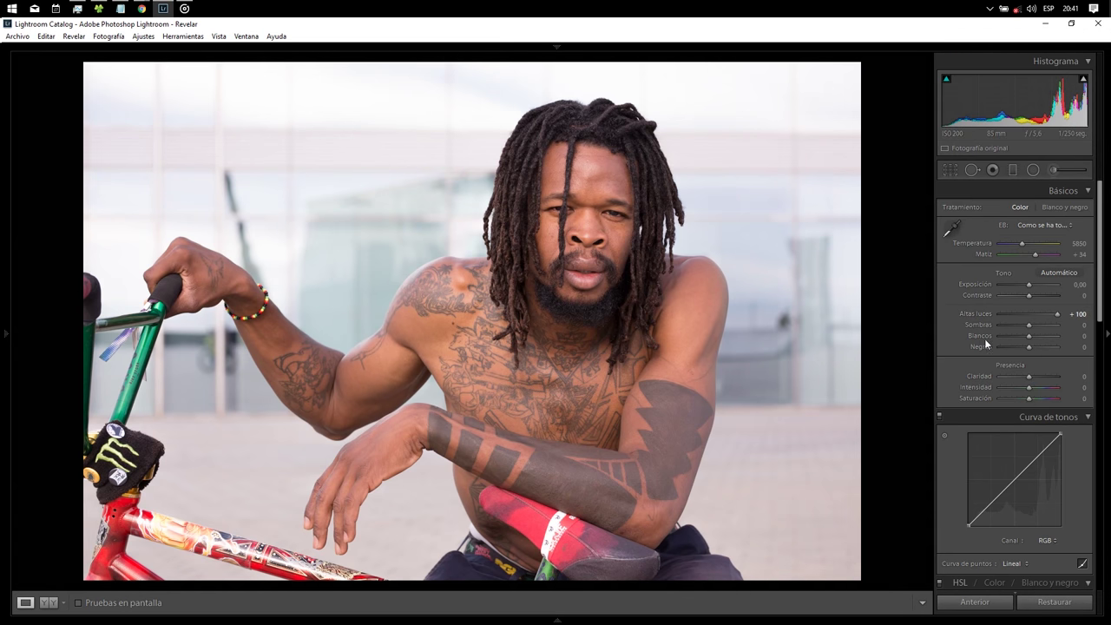
Set Altas luces to +60 and Sombras to −43 for the whole photo
drag(1056, 316, 1042, 319)
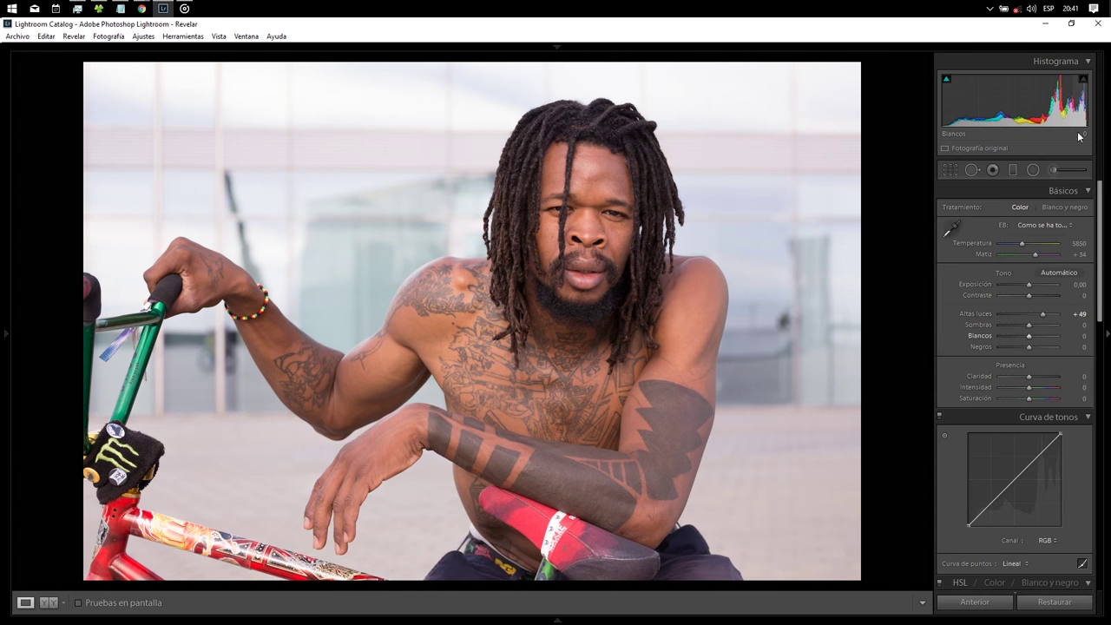
mouse_move(1042, 316)
mouse_down()
mouse_move(1072, 318)
mouse_move(1046, 320)
mouse_up()
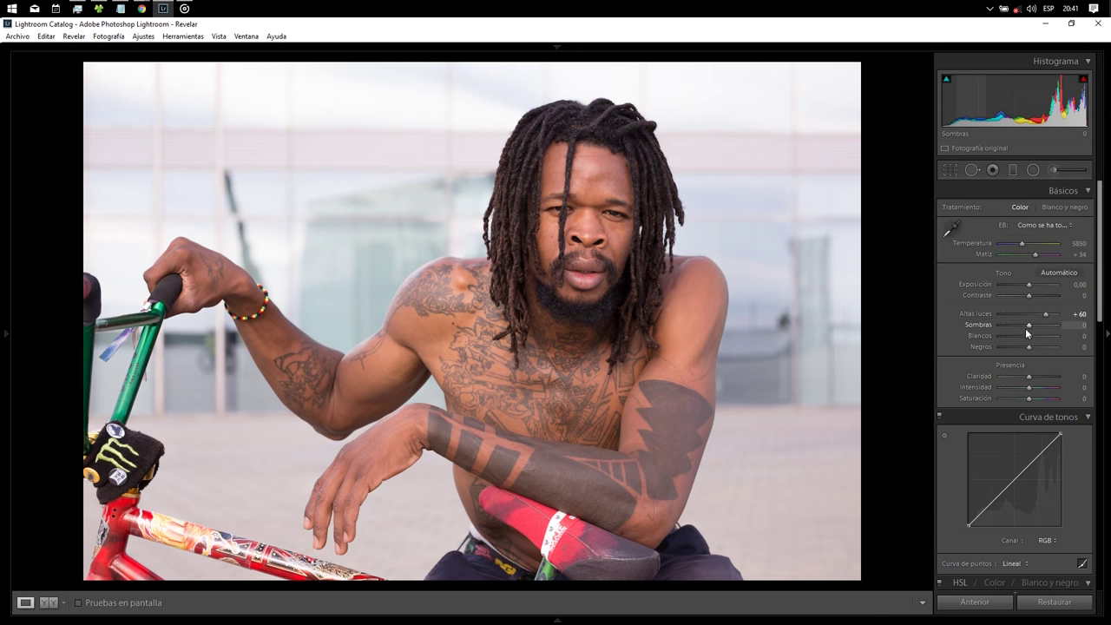
drag(1024, 326, 1016, 328)
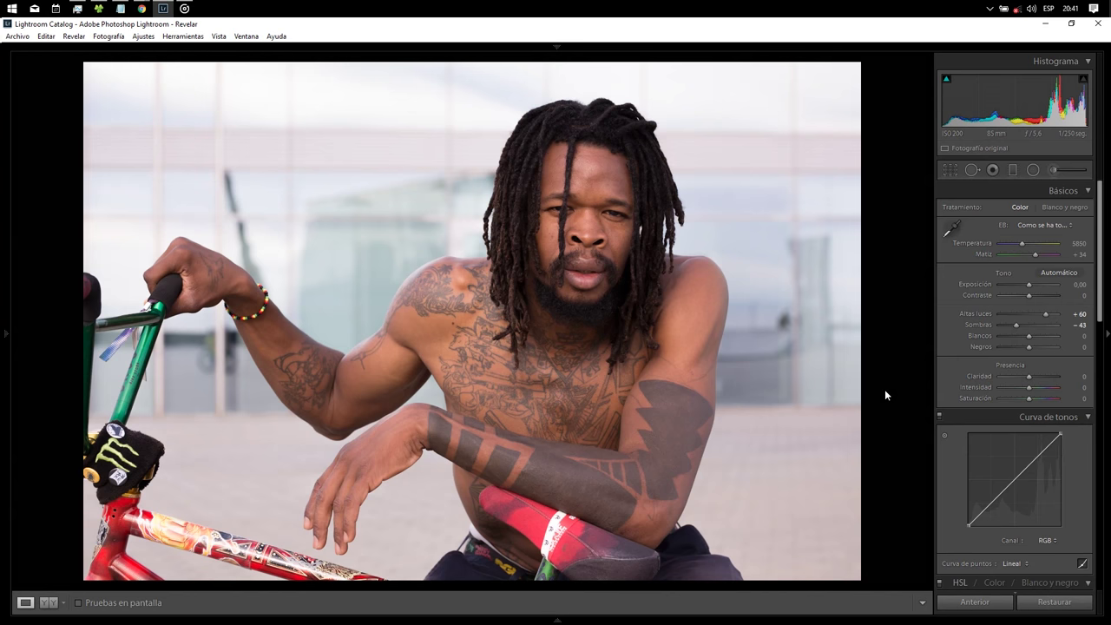
Set up an adjustment brush with Exposición −0,12, Contraste 15, Altas luces 0, Sombras −13 and Claridad 20
click(1051, 170)
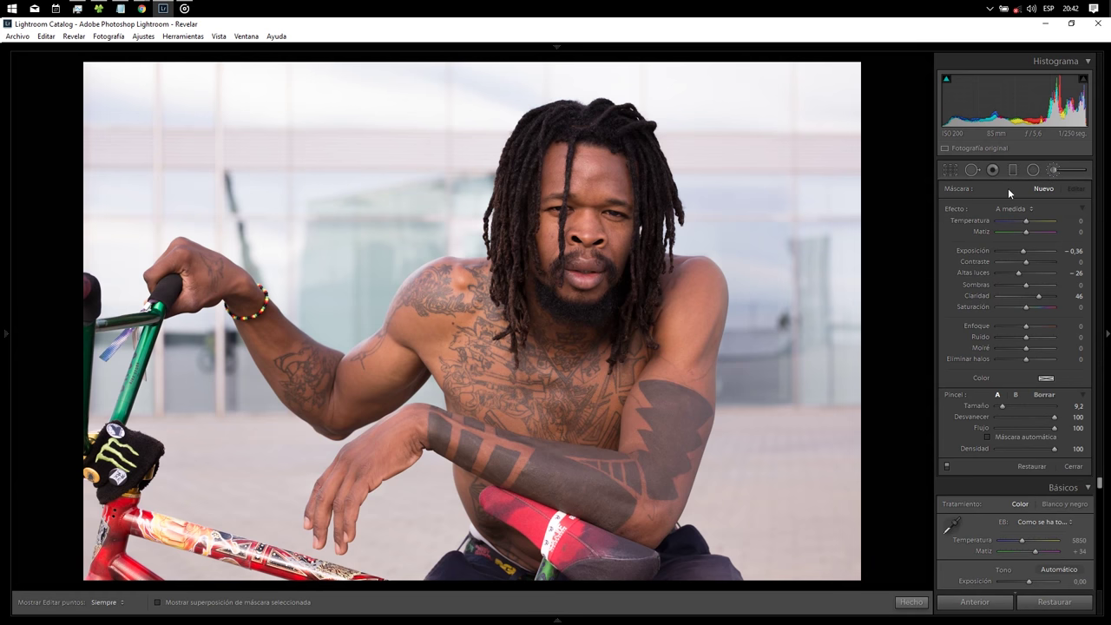
double_click(1038, 297)
double_click(1016, 271)
drag(1026, 253, 1025, 253)
Paint the brush adjustment over the chest tattoos and the tattooed upper arm and forearm of the crossed arm
mouse_move(614, 373)
mouse_down()
mouse_move(618, 356)
mouse_move(599, 376)
mouse_up()
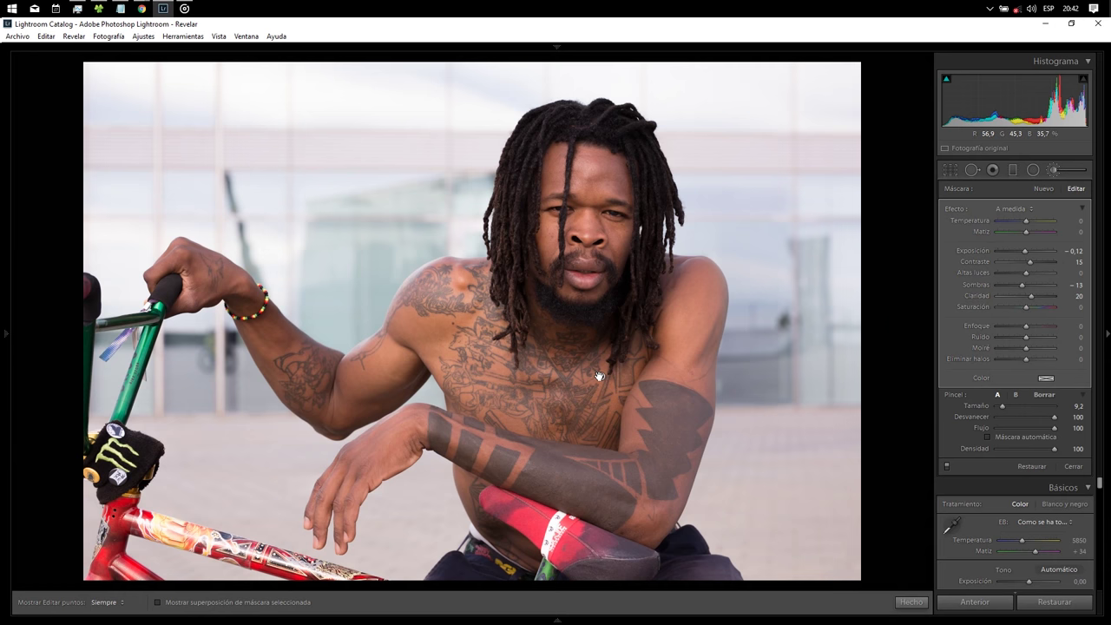
key(h)
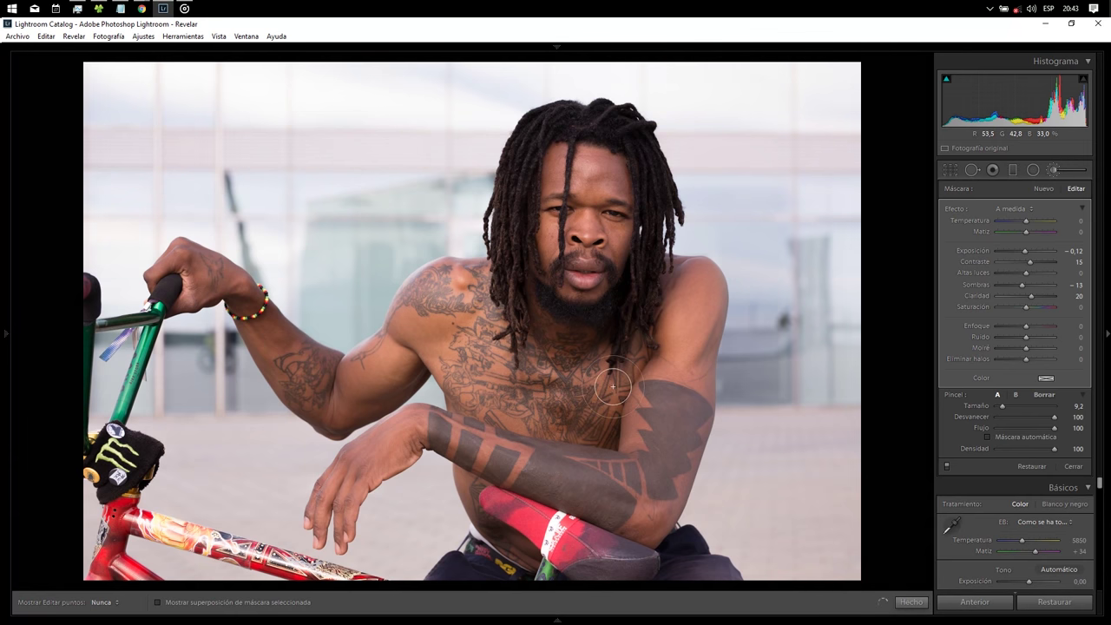
key(h)
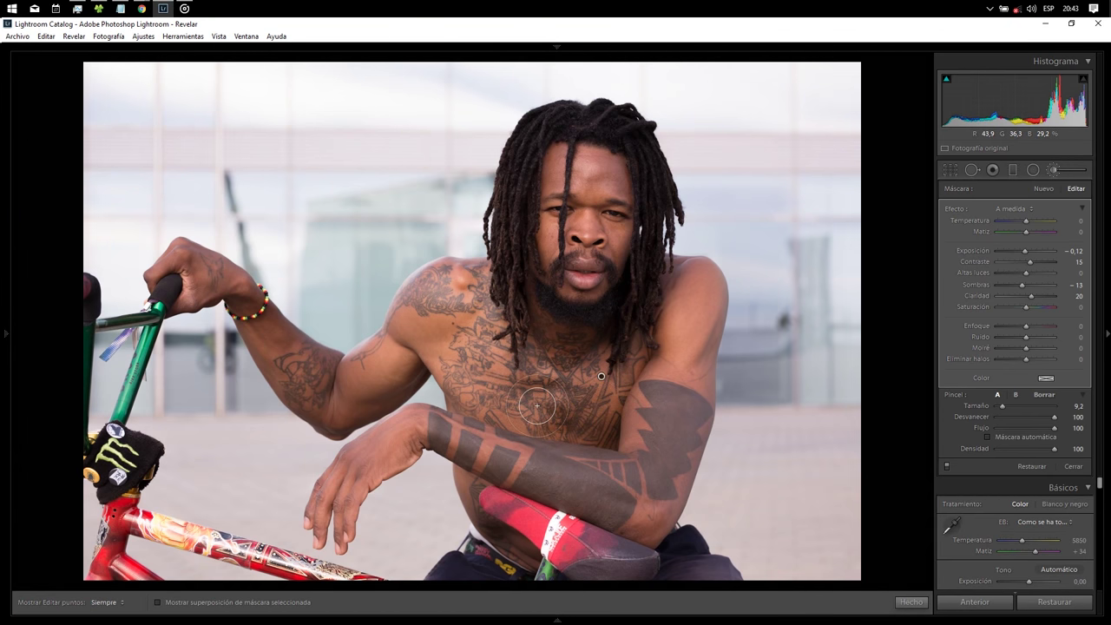
key(h)
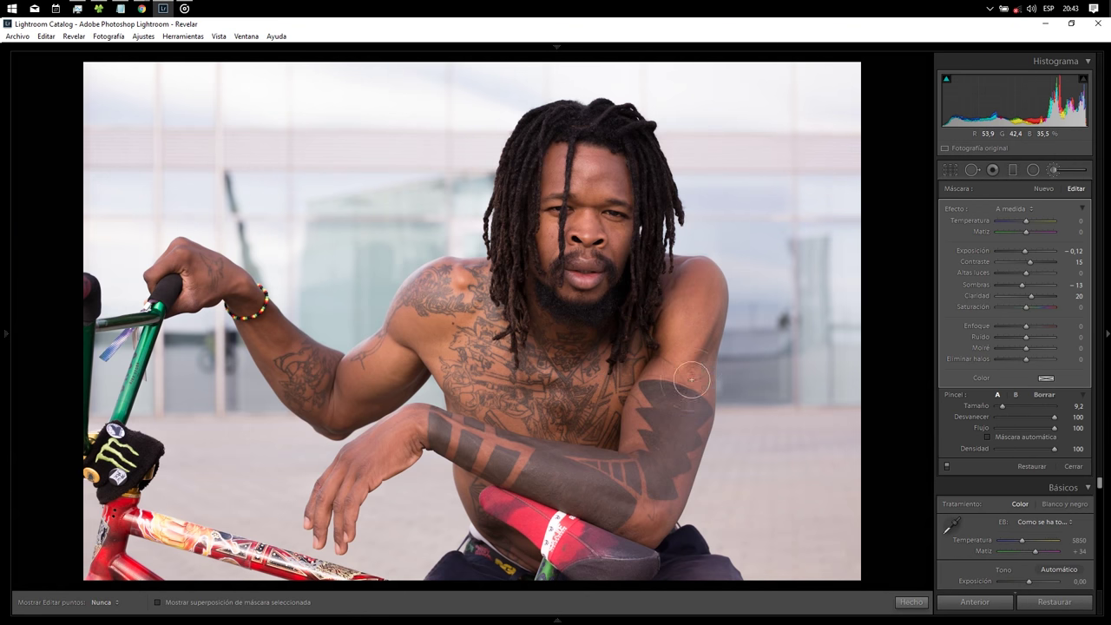
mouse_move(686, 427)
mouse_down()
mouse_move(660, 486)
mouse_move(665, 416)
mouse_up()
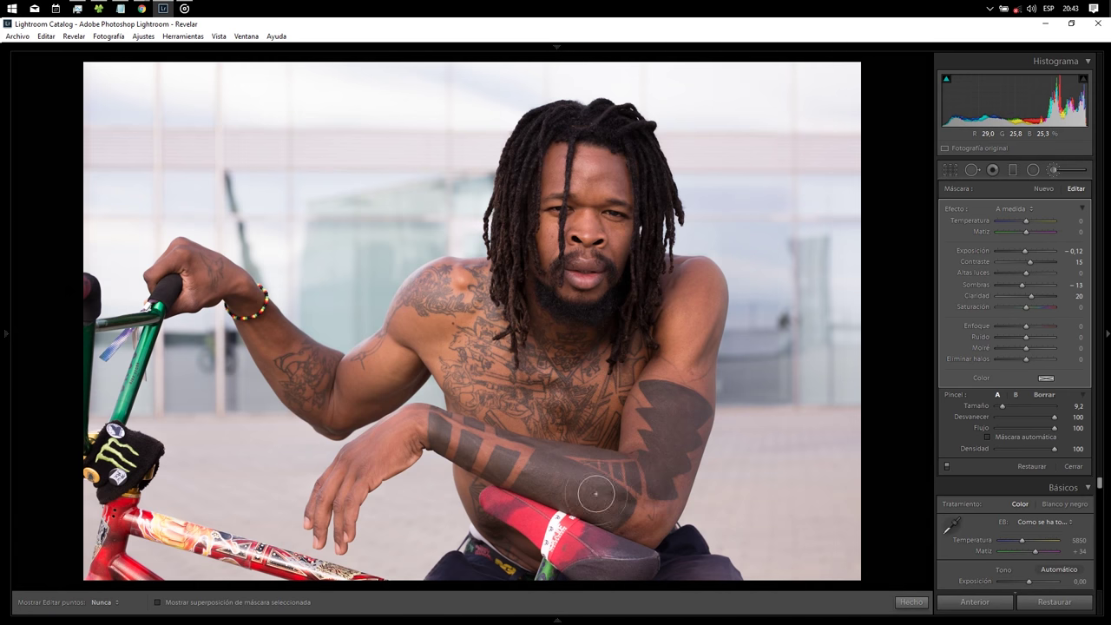
mouse_move(500, 463)
mouse_down()
mouse_move(643, 471)
mouse_move(571, 447)
mouse_move(473, 438)
mouse_move(570, 439)
mouse_up()
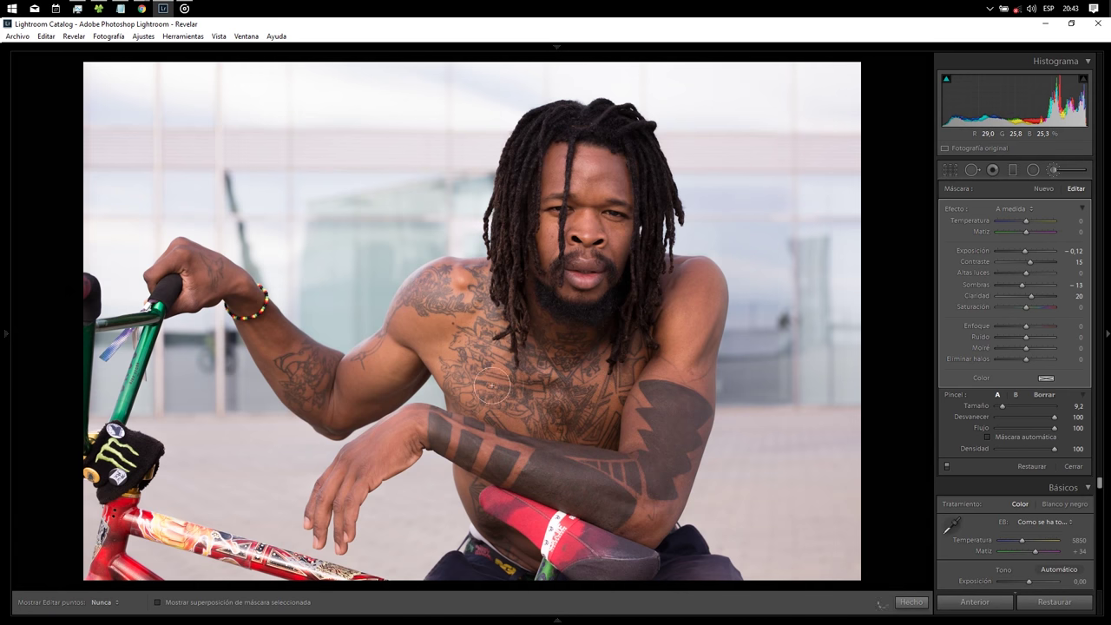
Extend the brush mask over the upper chest, the tattooed shoulder, the raised arm and the hanging hand
mouse_move(469, 344)
mouse_down()
mouse_move(436, 307)
mouse_move(411, 305)
mouse_move(422, 288)
mouse_move(465, 284)
mouse_move(450, 337)
mouse_move(413, 339)
mouse_move(368, 371)
mouse_move(425, 326)
mouse_up()
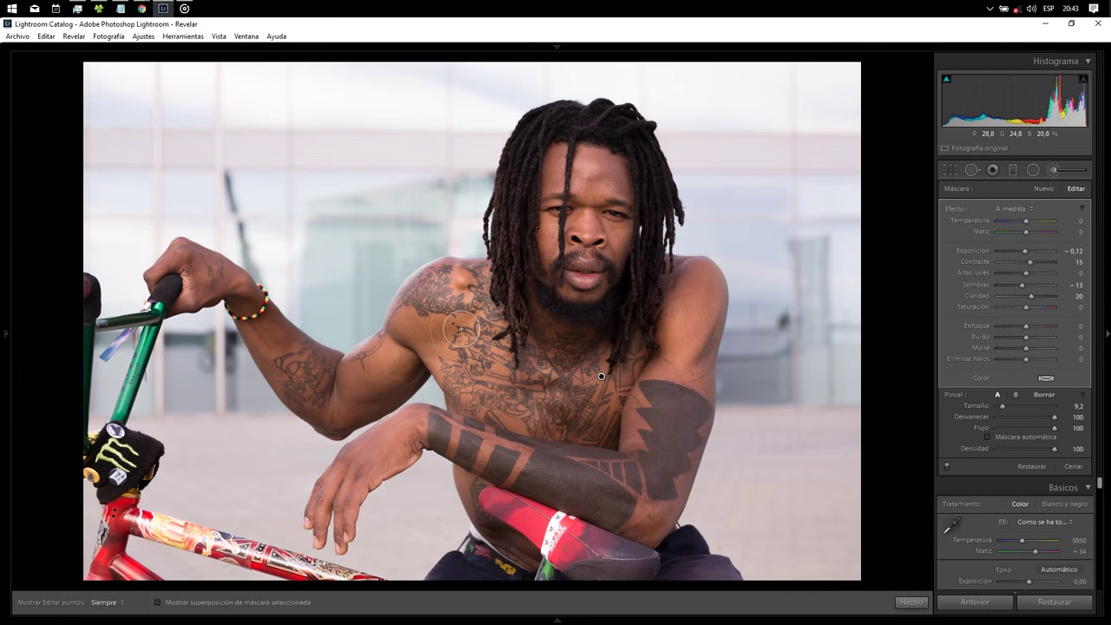
mouse_move(461, 328)
mouse_down()
mouse_move(485, 403)
mouse_move(447, 342)
mouse_move(473, 399)
mouse_move(469, 384)
mouse_up()
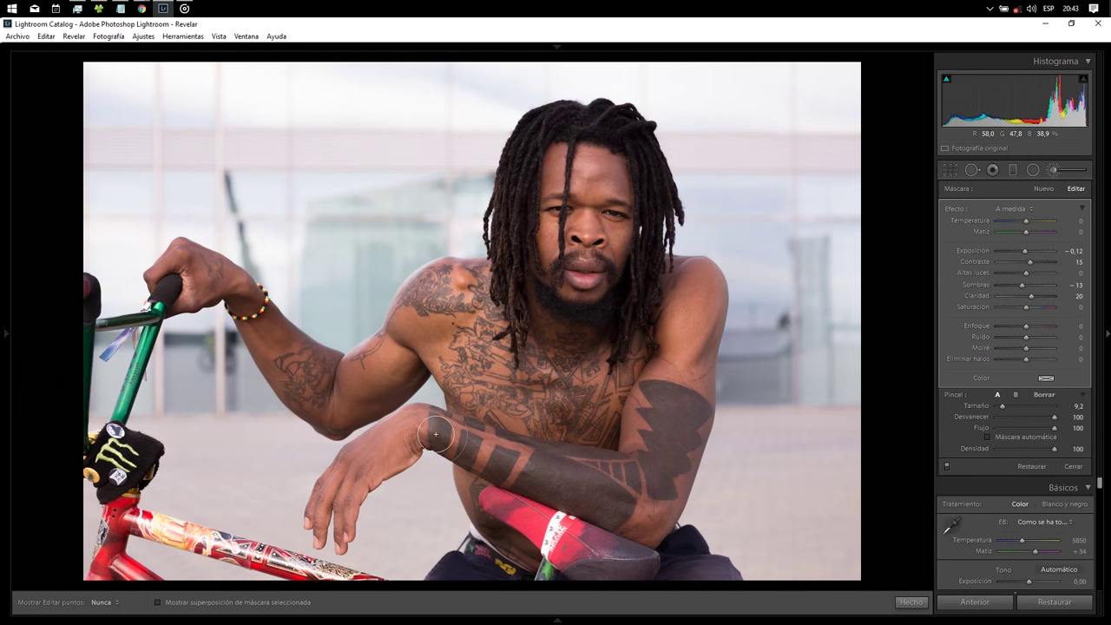
key(h)
key(h)
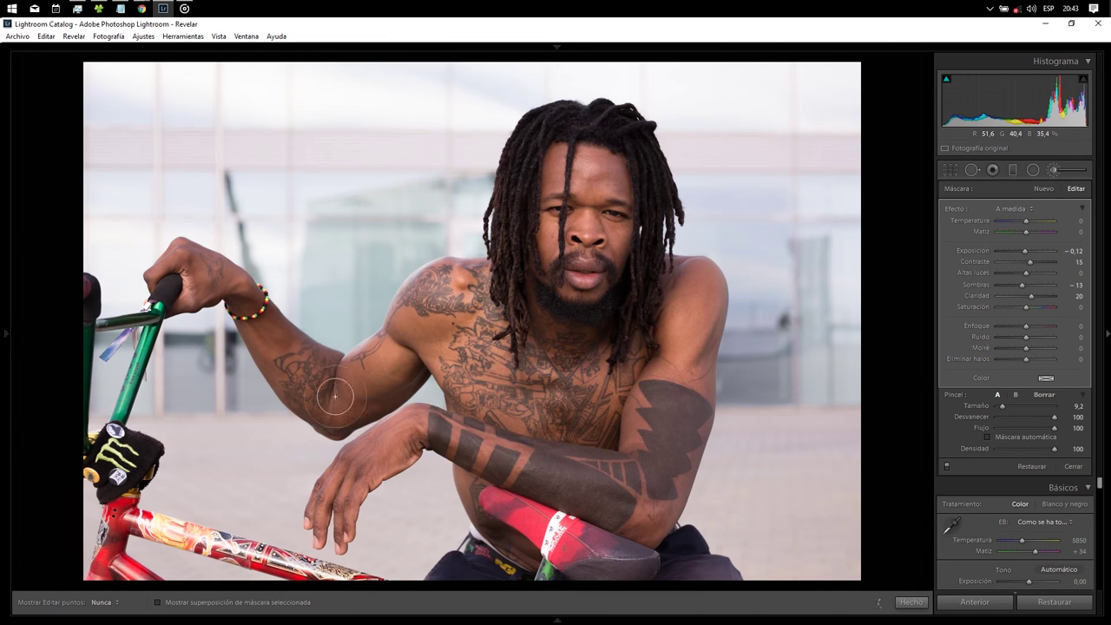
key(h)
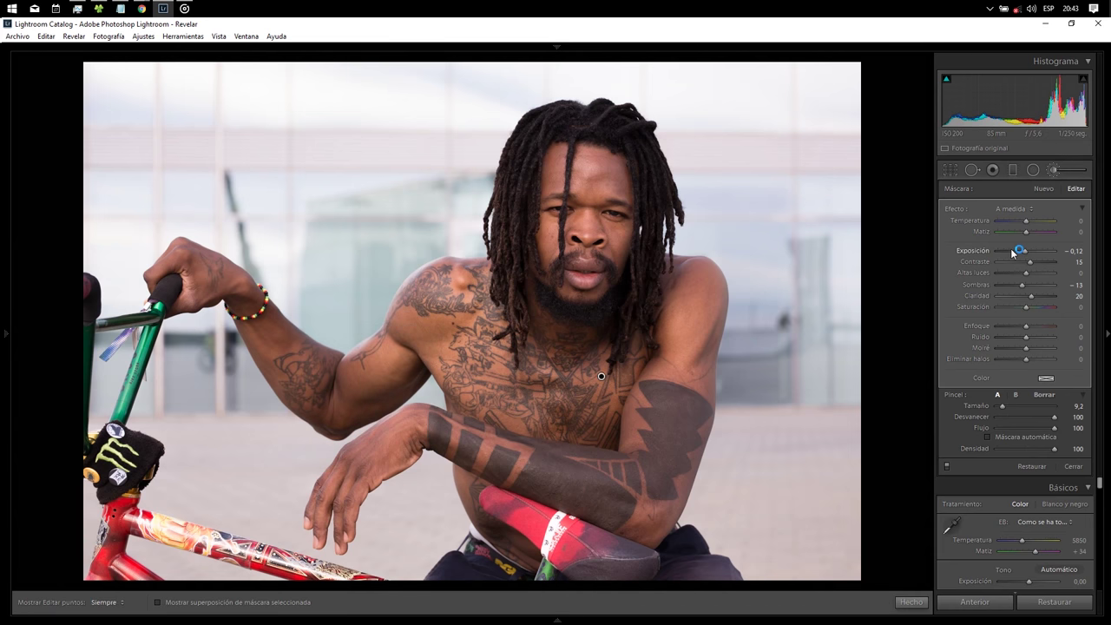
Lower the brush Exposición to −4,00 to reveal the mask and paint the missed skin on the torso, raised forearm and hand
drag(1009, 254, 982, 256)
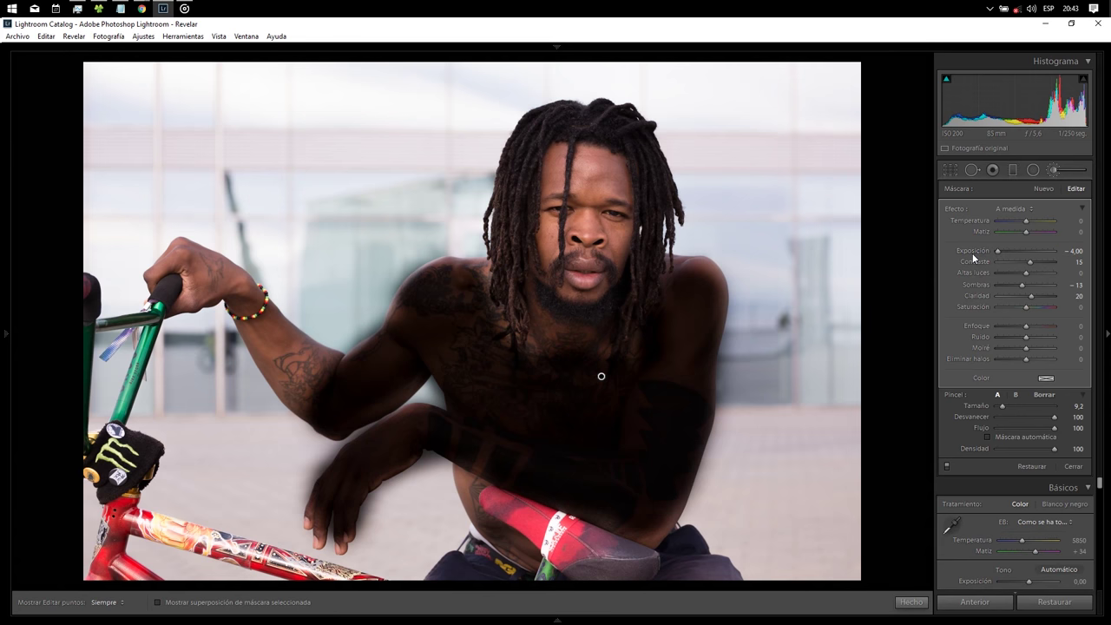
drag(657, 533, 640, 516)
mouse_move(674, 305)
mouse_down()
mouse_move(692, 279)
mouse_move(661, 354)
mouse_move(633, 377)
mouse_move(621, 365)
mouse_move(531, 388)
mouse_up()
key(h)
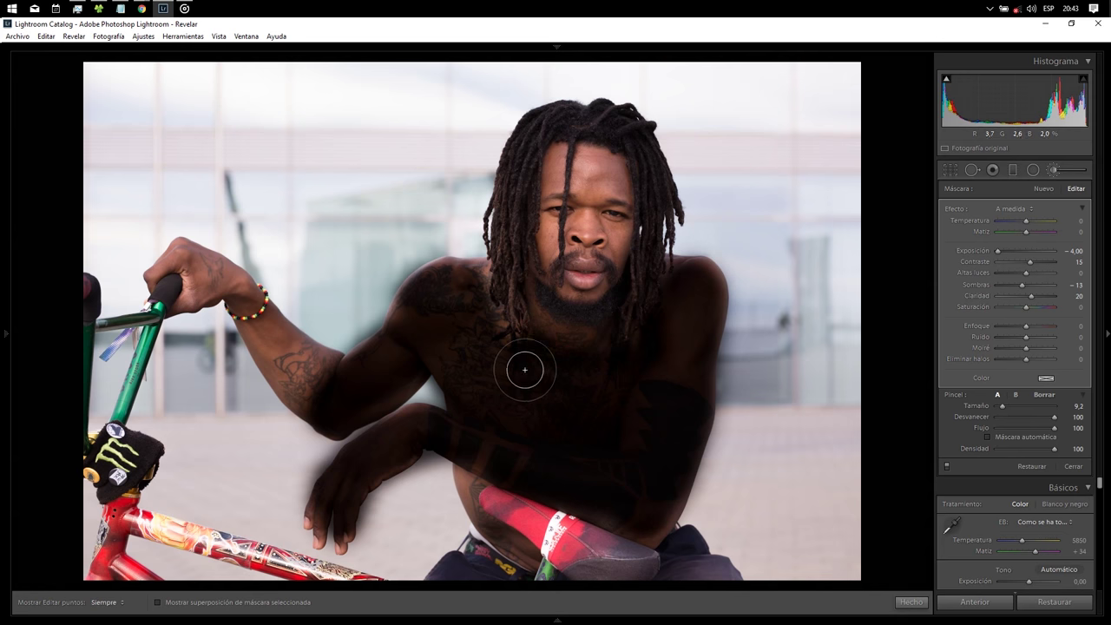
mouse_move(325, 387)
mouse_down()
mouse_move(283, 360)
mouse_move(319, 380)
mouse_up()
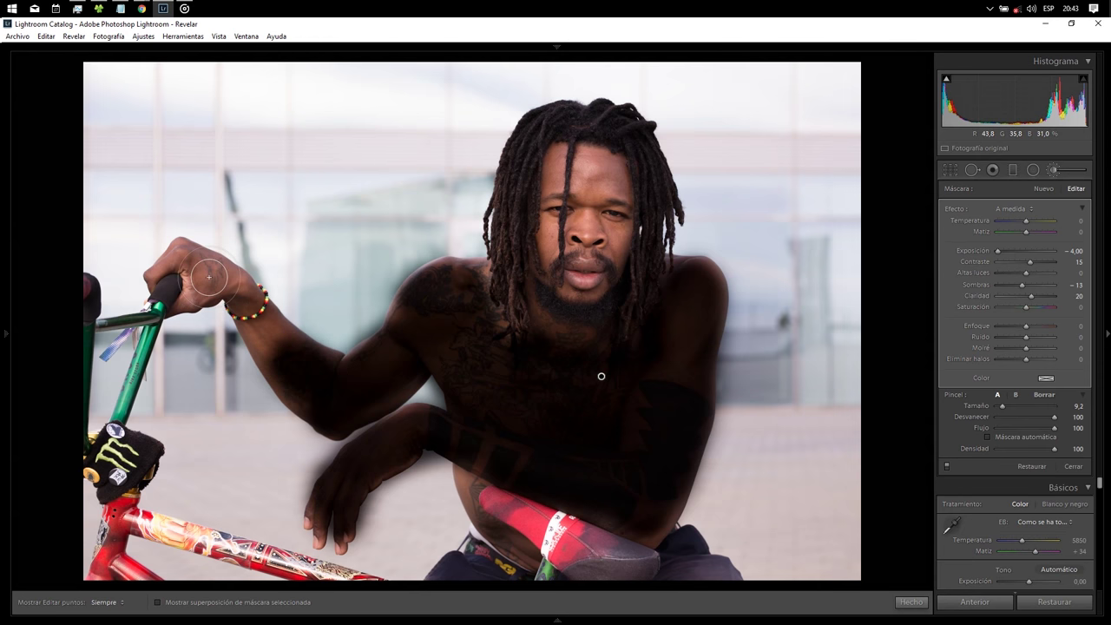
mouse_move(209, 276)
mouse_down()
mouse_move(196, 276)
mouse_move(253, 321)
mouse_up()
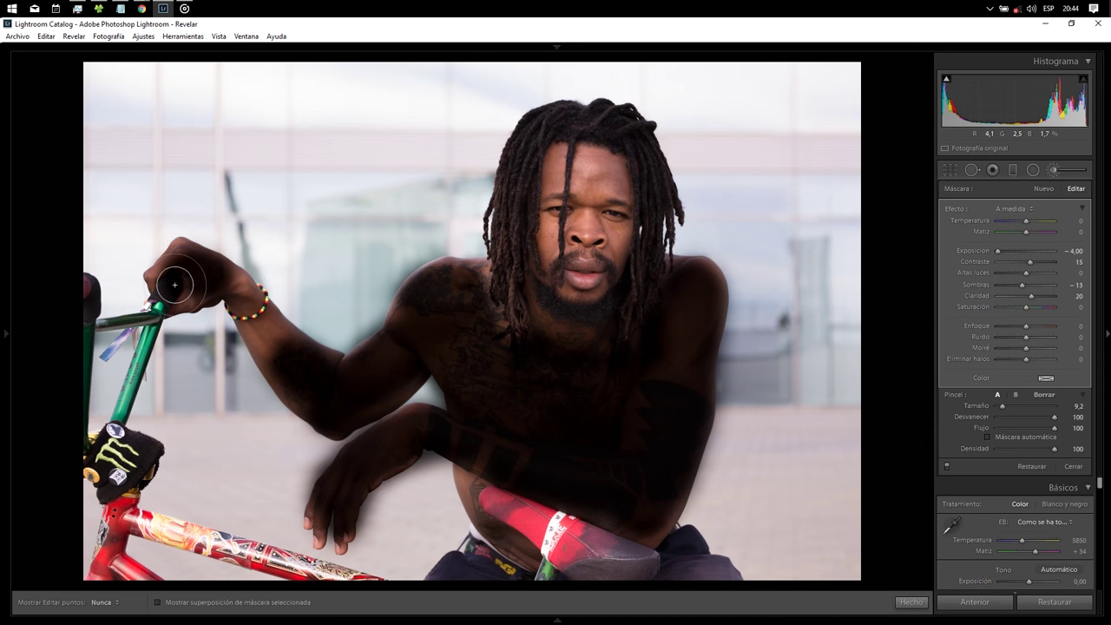
Set the brush adjustment's Exposición to −0,29
click(1020, 250)
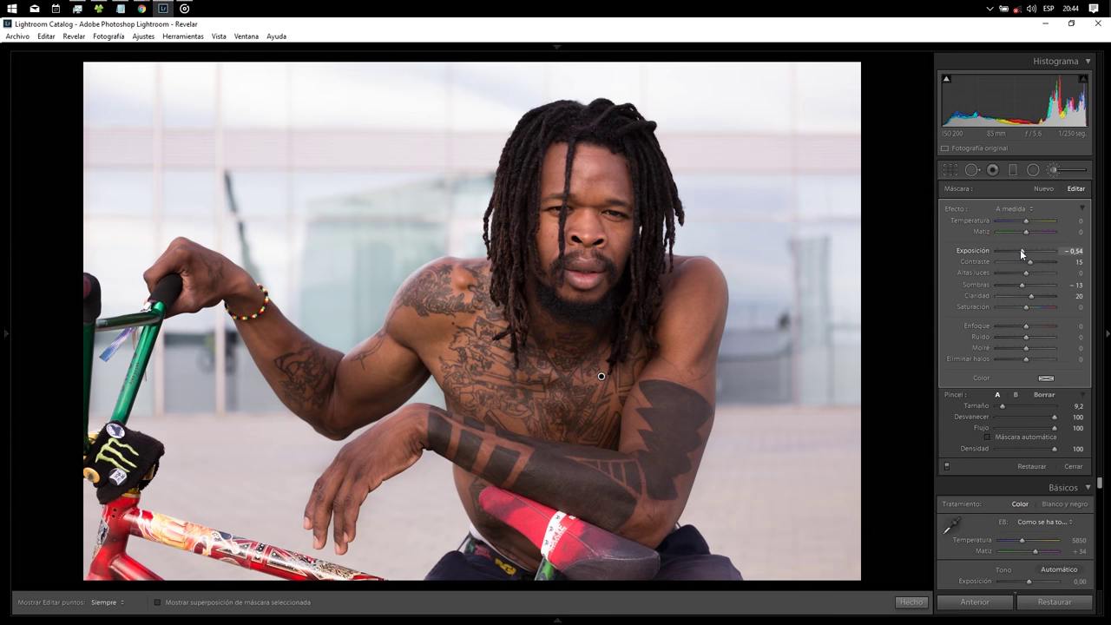
drag(1020, 249, 1021, 248)
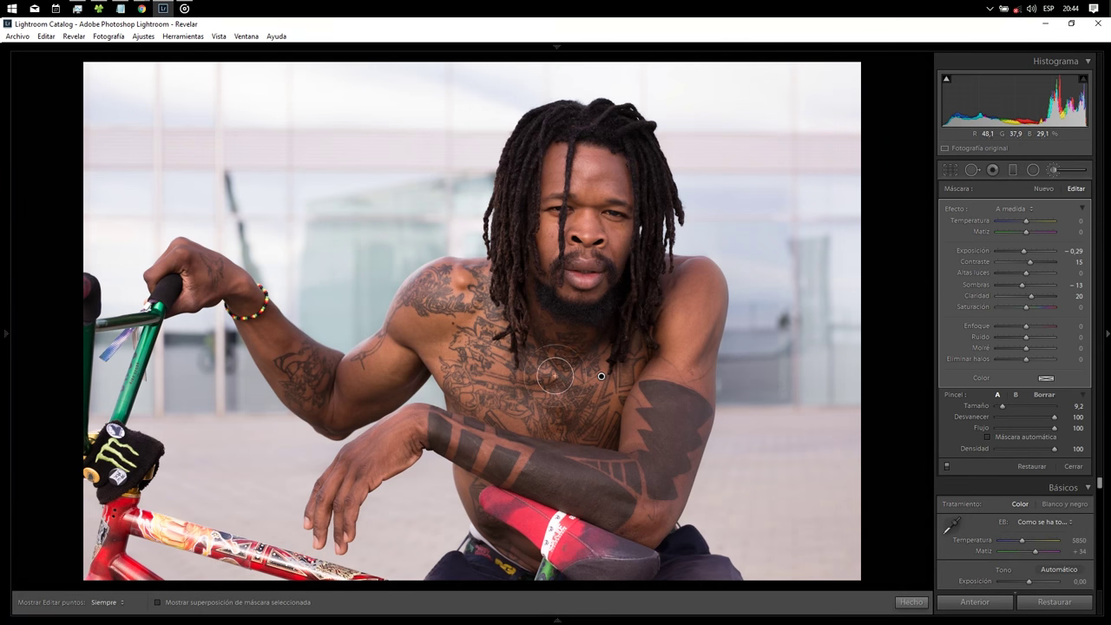
key(h)
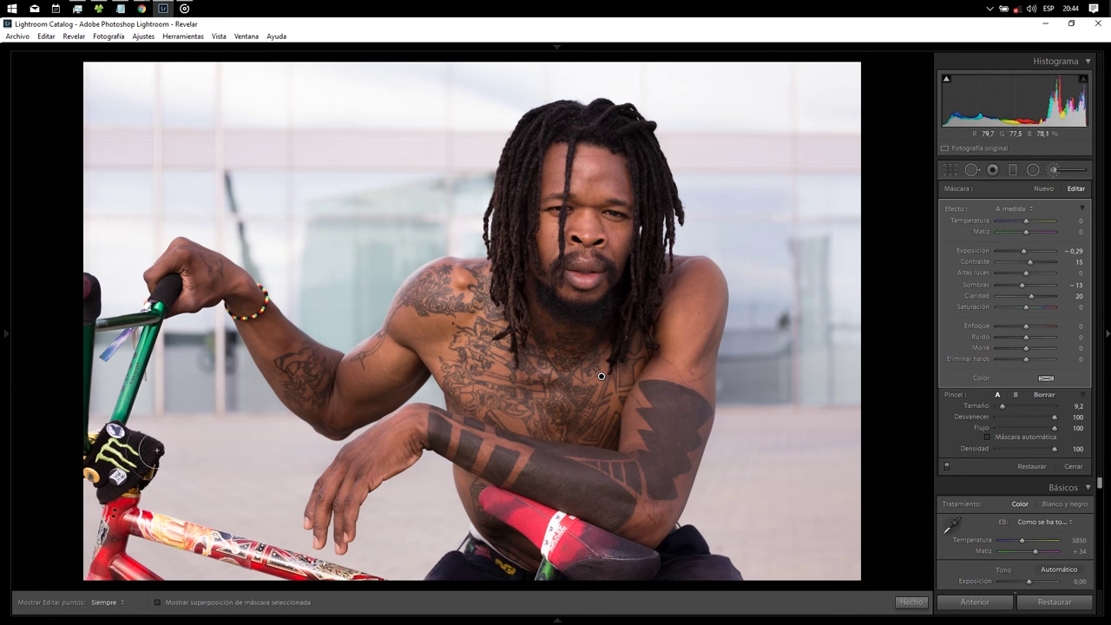
Paint the same brush adjustment along the bicycle's red frame and finish the brush editing
key(h)
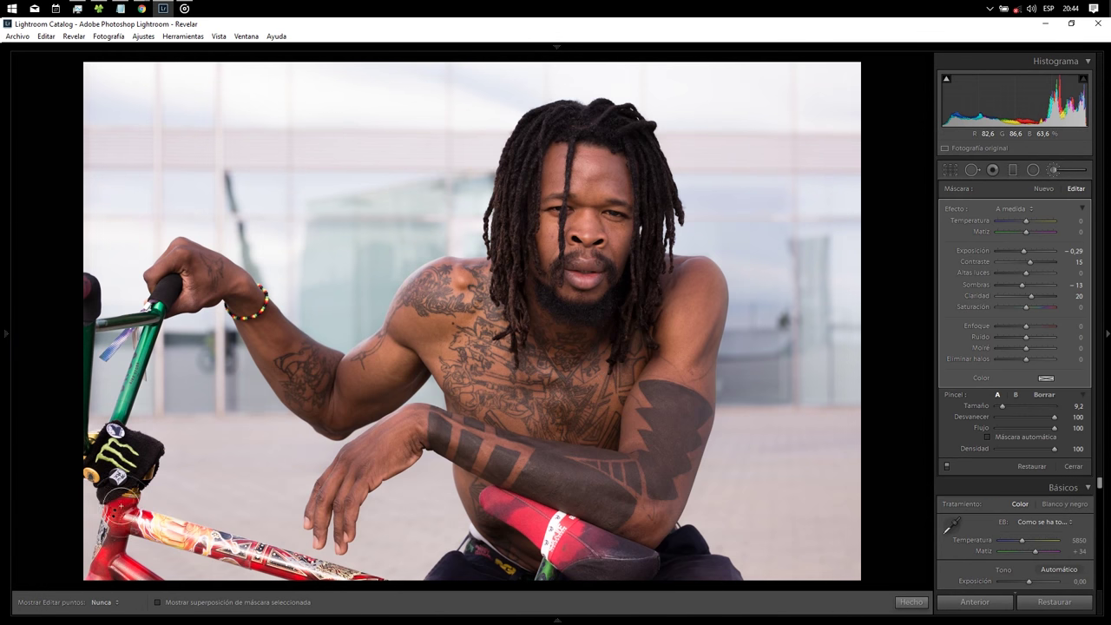
drag(204, 546, 361, 580)
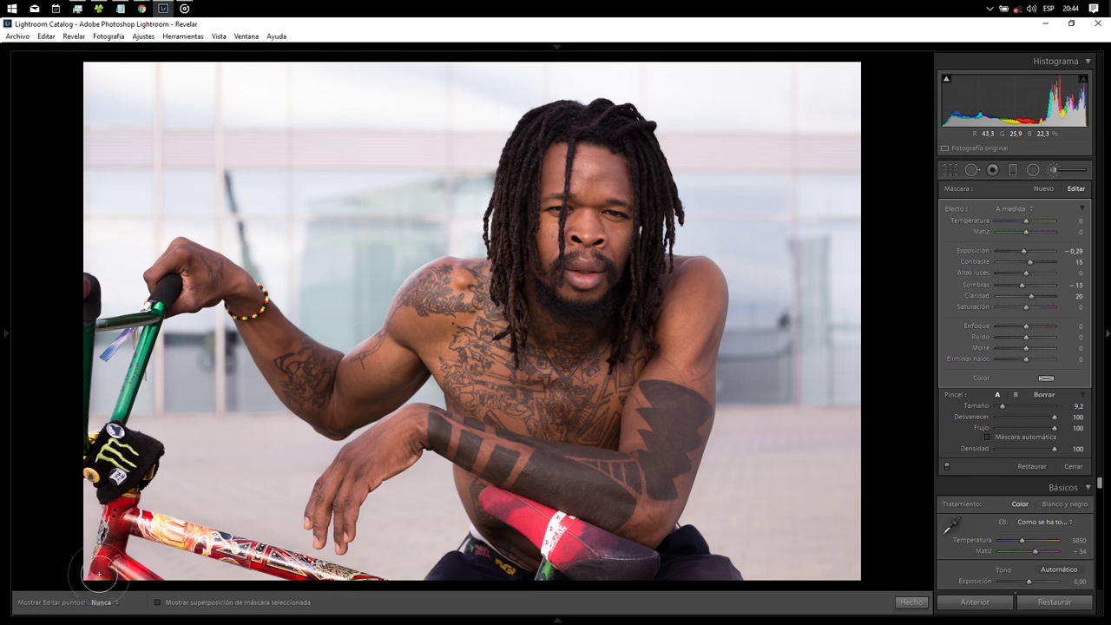
key(h)
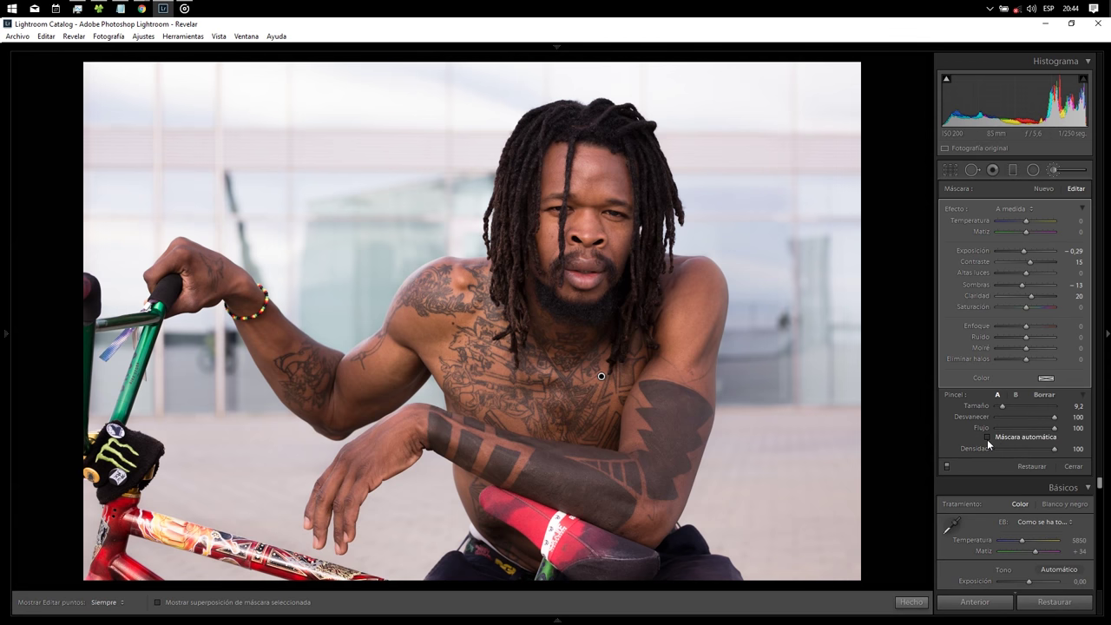
key(h)
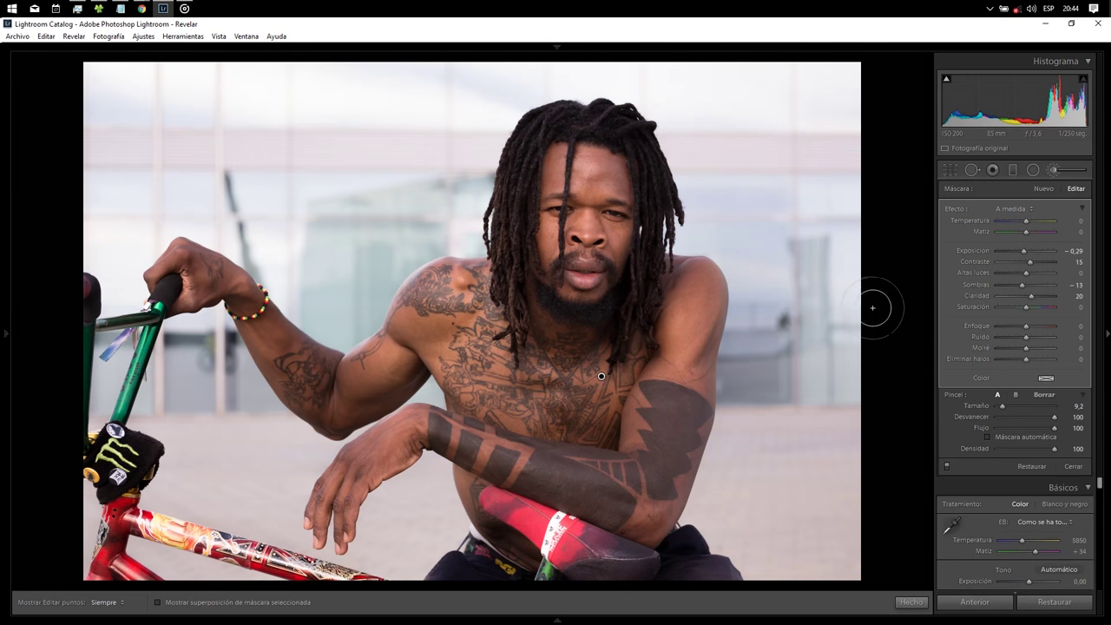
click(905, 602)
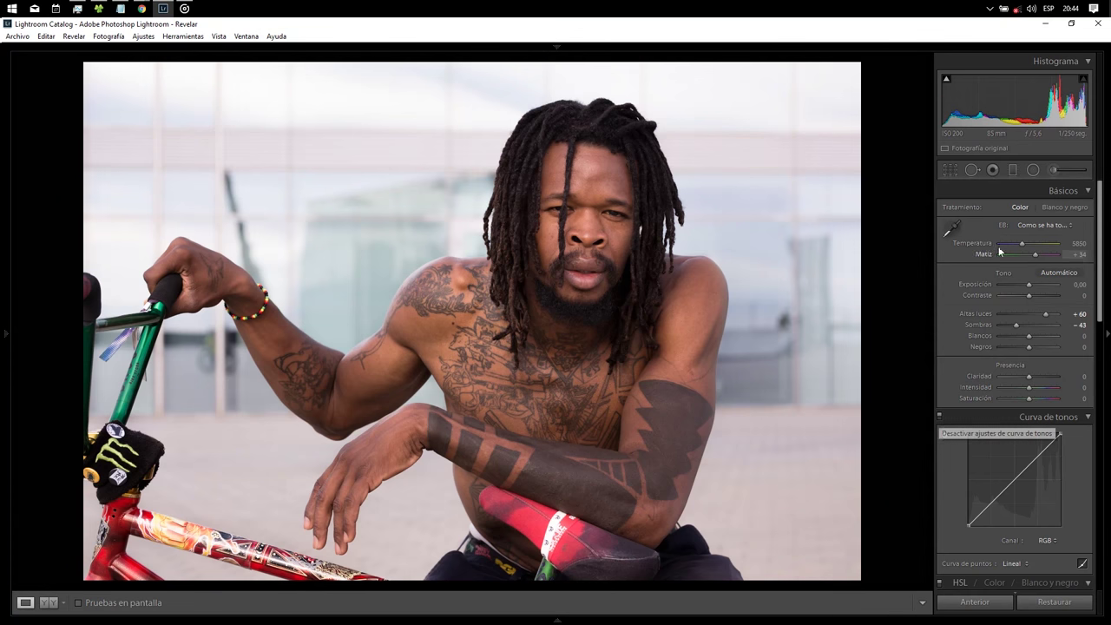
Set up a new adjustment brush with Exposición −0,54, all other effects at 0 and a brush size of 8,2
click(1053, 170)
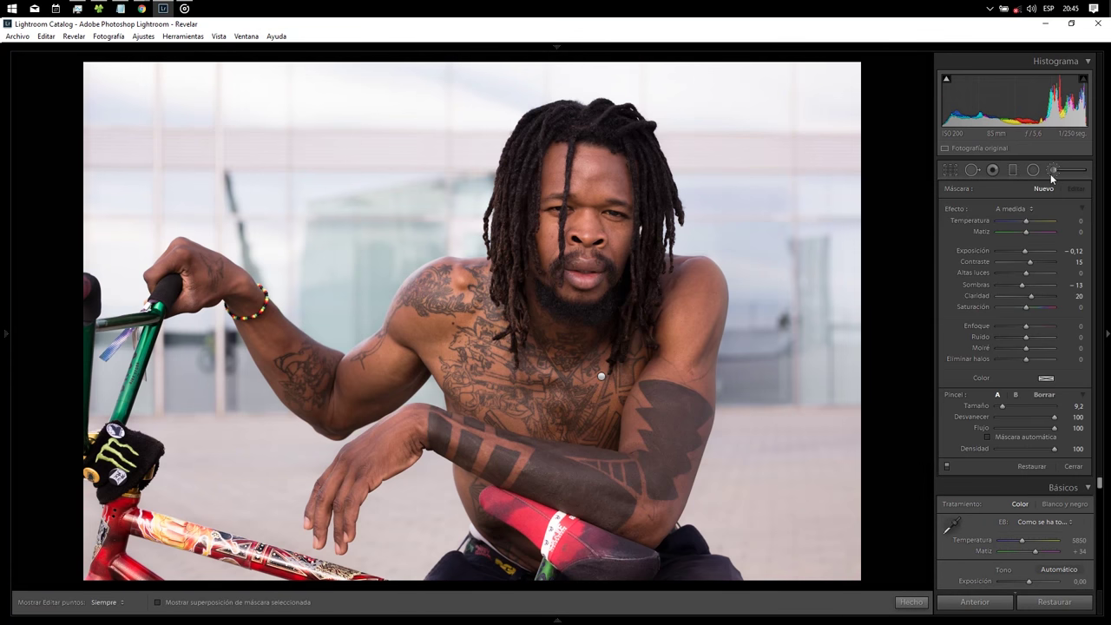
double_click(1030, 297)
click(1001, 404)
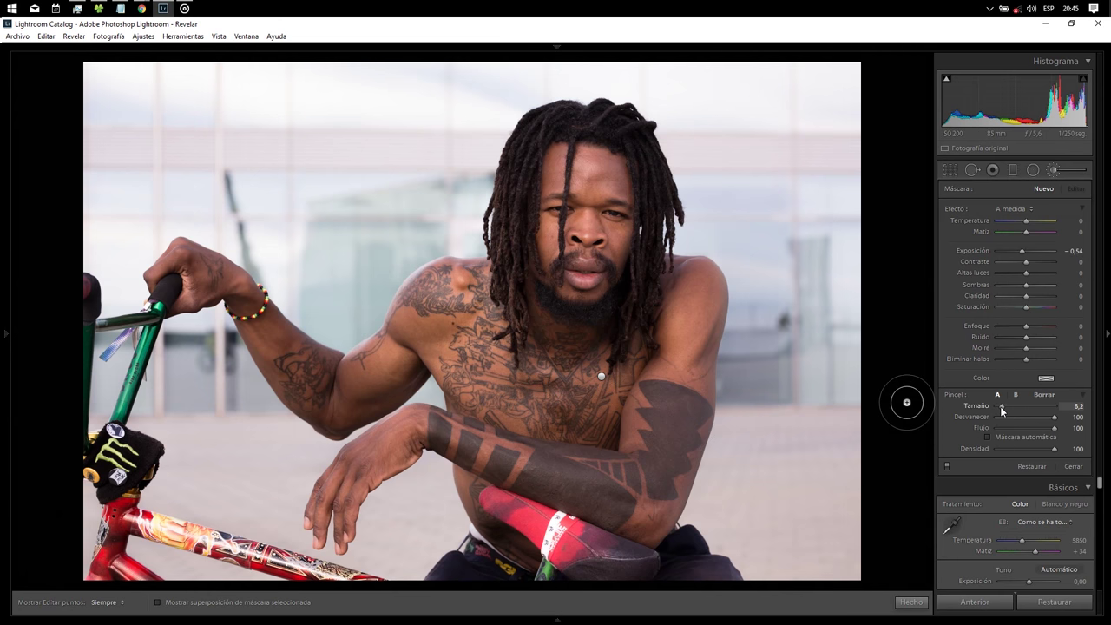
key(h)
key(h)
Paint the darkening brush over the tattooed crossed arm and its elbow, the raised arm's underside and the hanging hand
mouse_move(696, 411)
mouse_down()
mouse_move(662, 511)
mouse_move(642, 520)
mouse_up()
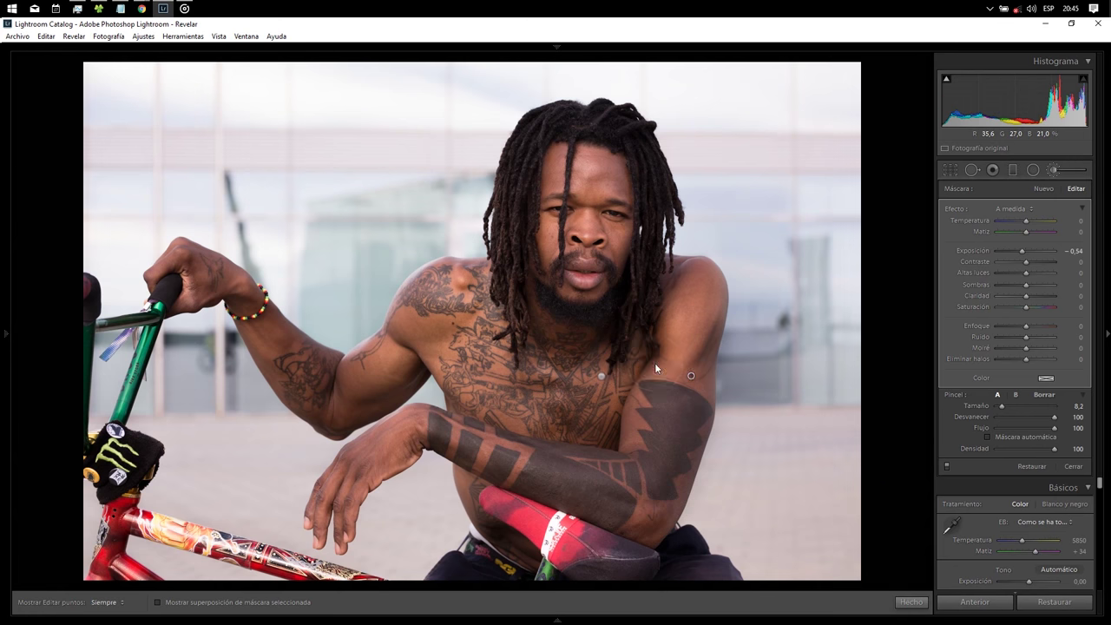
drag(335, 405, 375, 403)
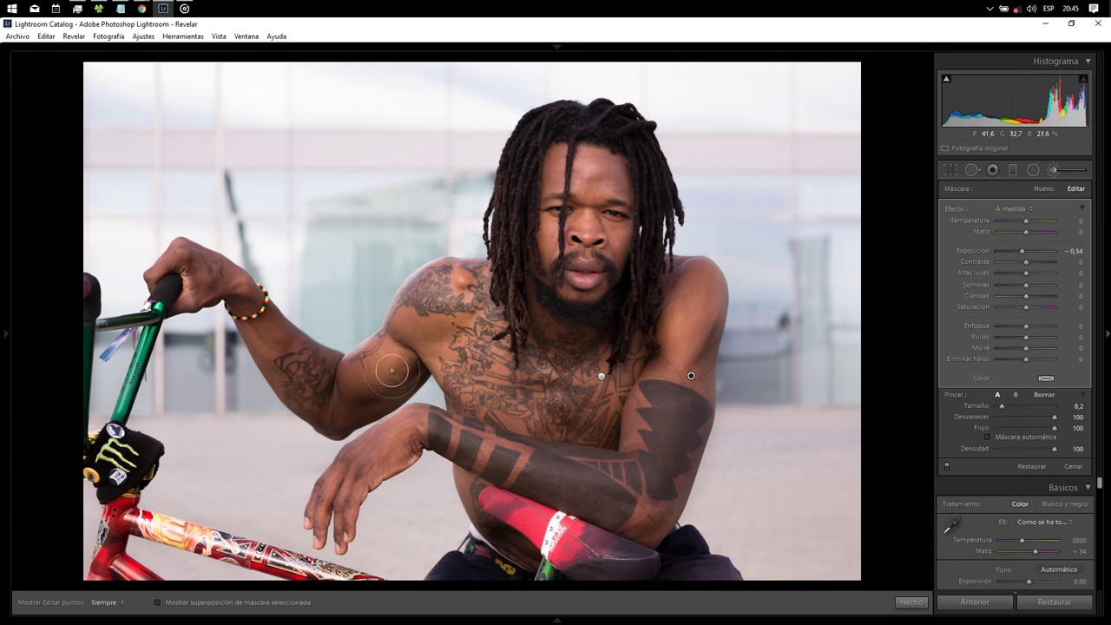
mouse_move(400, 352)
mouse_down()
mouse_move(385, 338)
mouse_move(418, 344)
mouse_up()
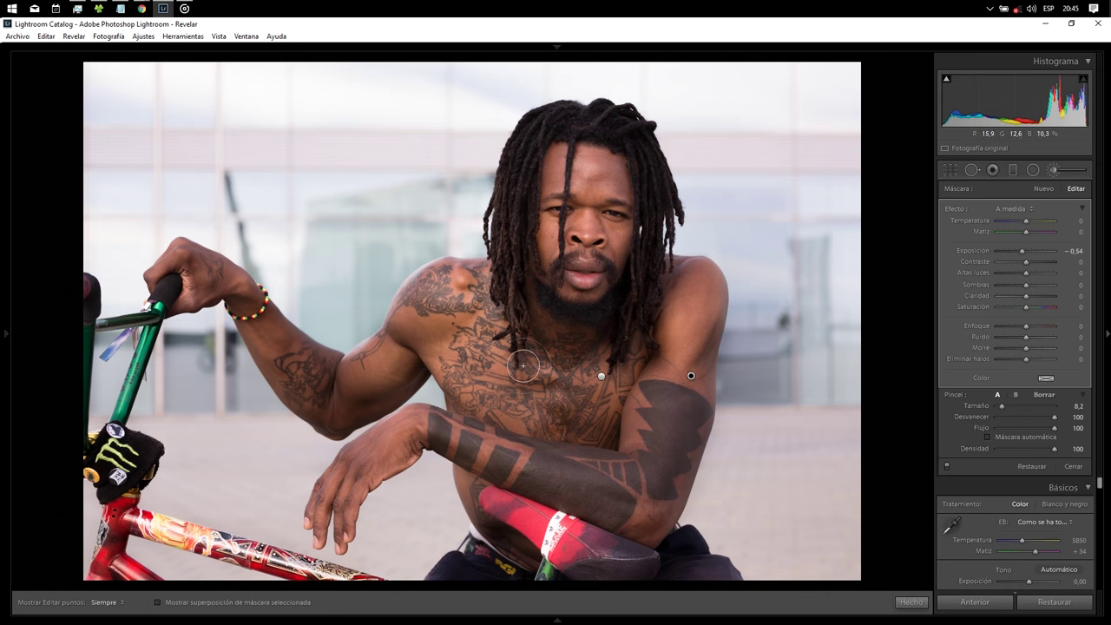
mouse_move(340, 528)
mouse_down()
mouse_move(356, 490)
mouse_move(404, 447)
mouse_move(349, 483)
mouse_move(336, 498)
mouse_move(444, 434)
mouse_up()
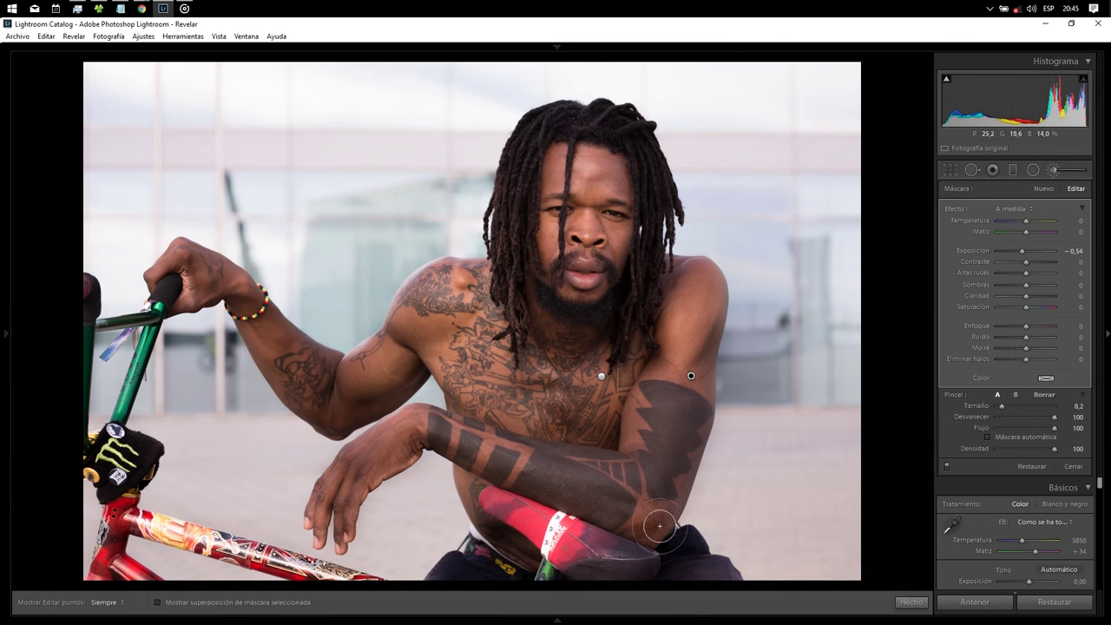
mouse_move(653, 532)
mouse_down()
mouse_move(629, 526)
mouse_move(652, 519)
mouse_up()
drag(628, 453, 616, 438)
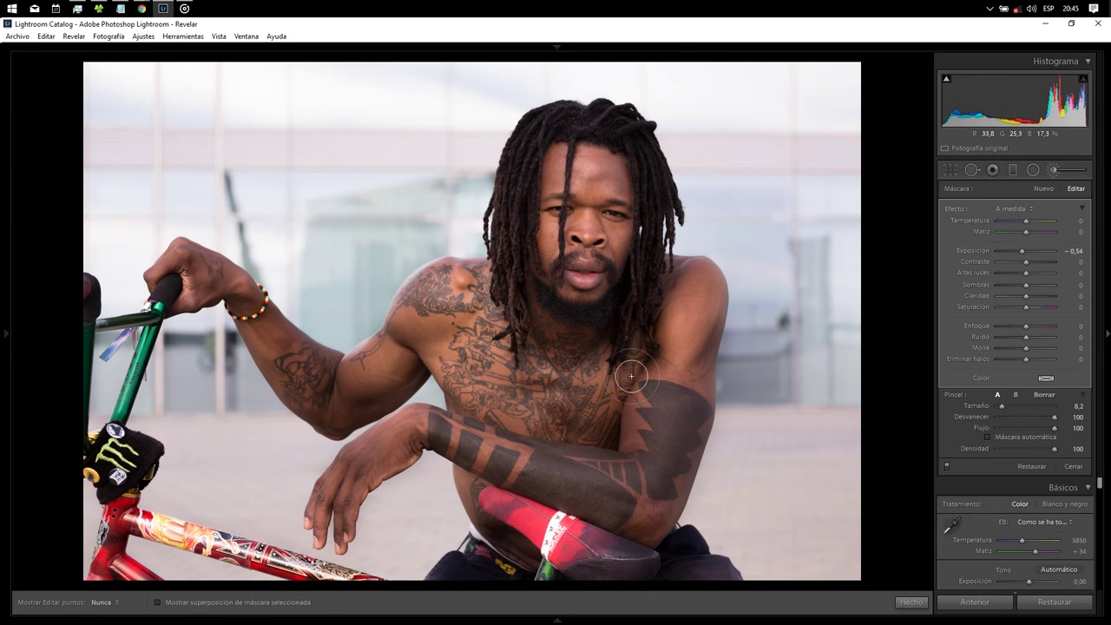
Paint the same darkening along the chest, tattooed shoulder, raised forearm and torso side, and finish the brush editing
drag(623, 386, 618, 380)
drag(475, 276, 426, 287)
mouse_move(439, 359)
mouse_down()
mouse_move(448, 390)
mouse_move(497, 420)
mouse_up()
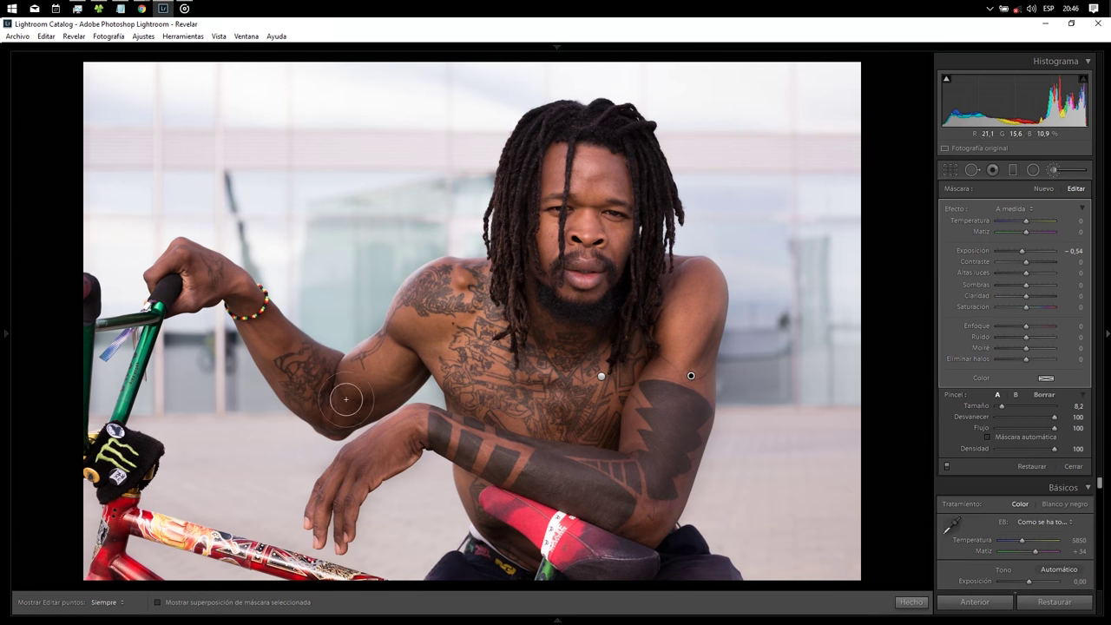
drag(259, 344, 272, 362)
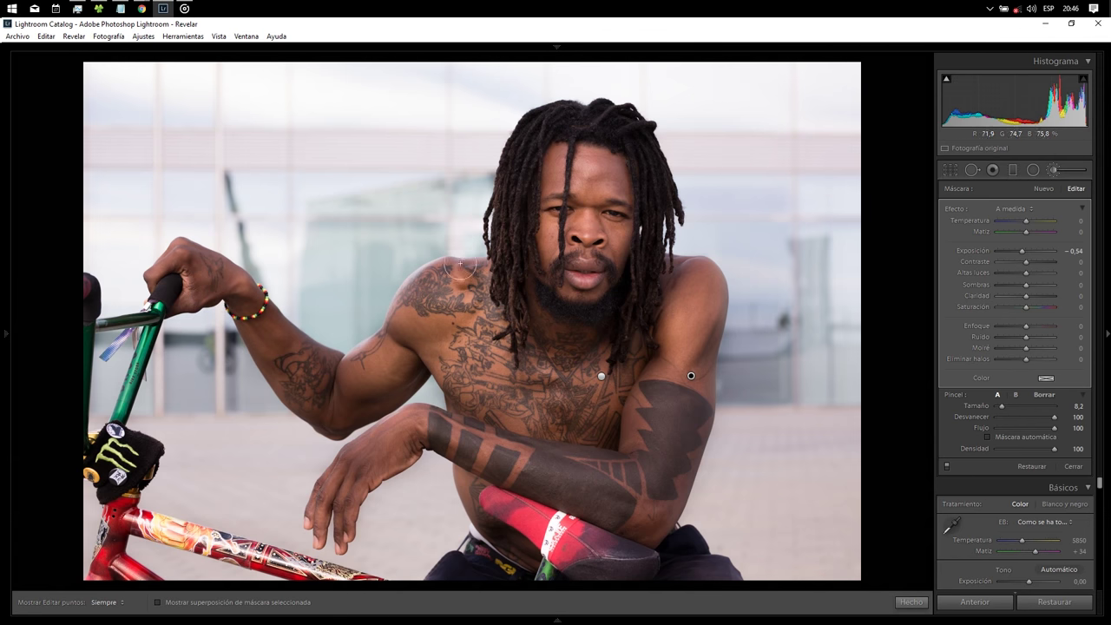
drag(415, 339, 480, 328)
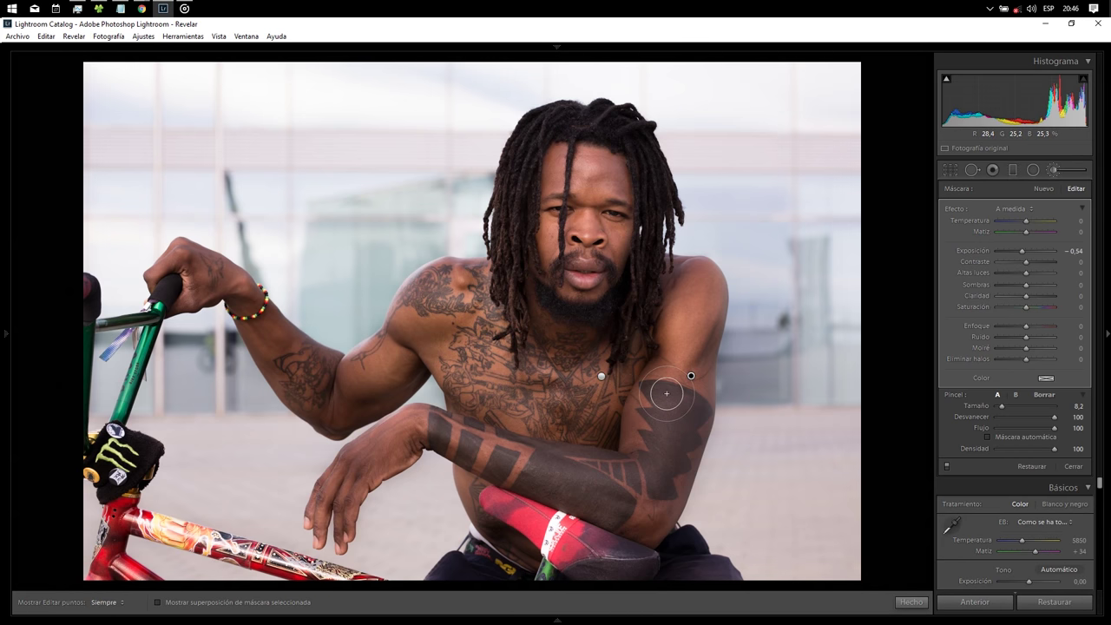
mouse_move(479, 477)
mouse_down()
mouse_move(476, 495)
mouse_move(455, 463)
mouse_up()
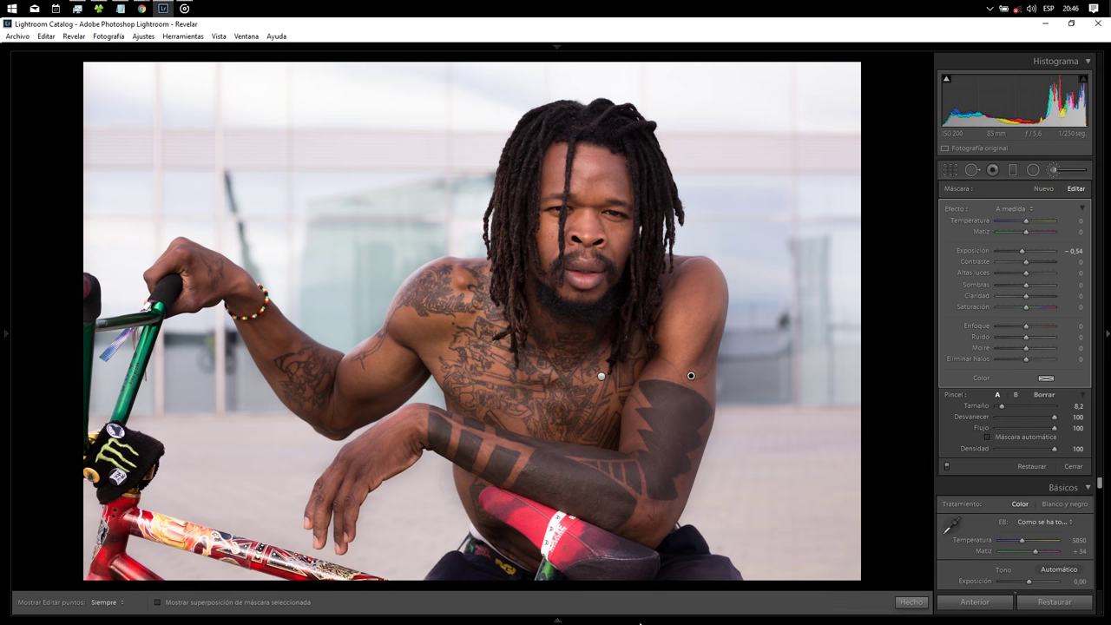
mouse_move(640, 623)
click(911, 601)
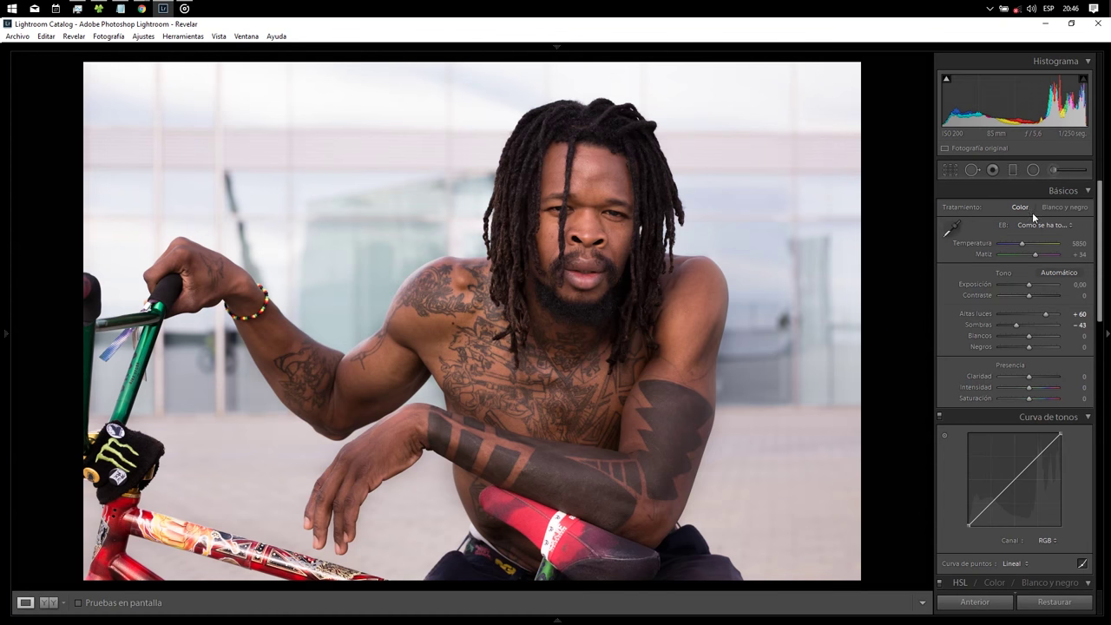
Add a graduated filter from the photo's right side with Temperatura −7, Exposición −0,36, Altas luces −57 and Sombras −22
click(1015, 170)
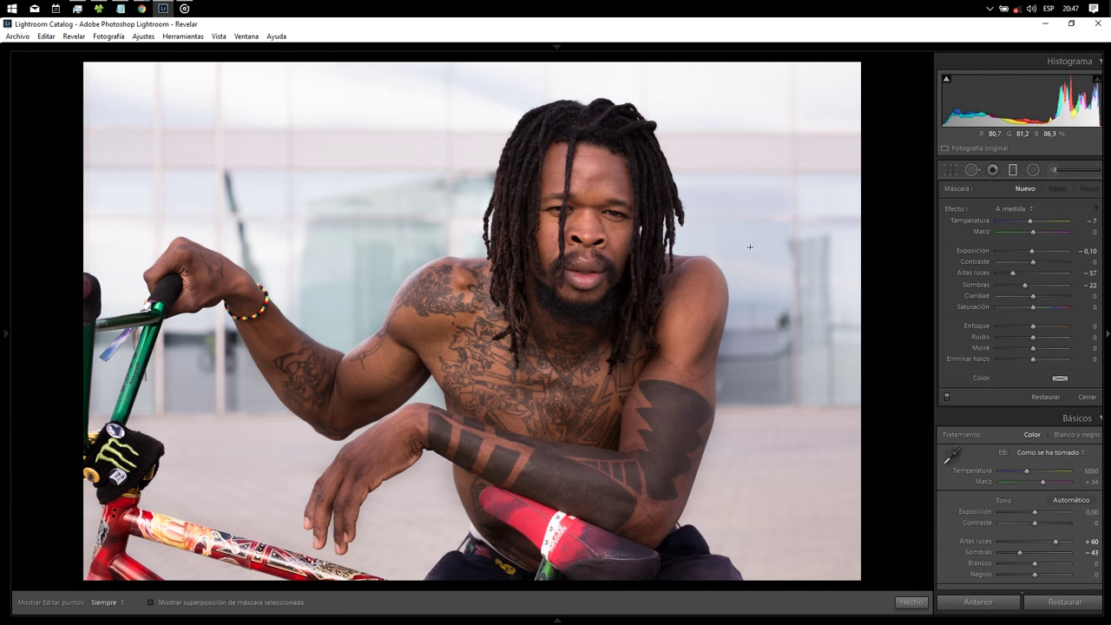
drag(760, 245, 619, 288)
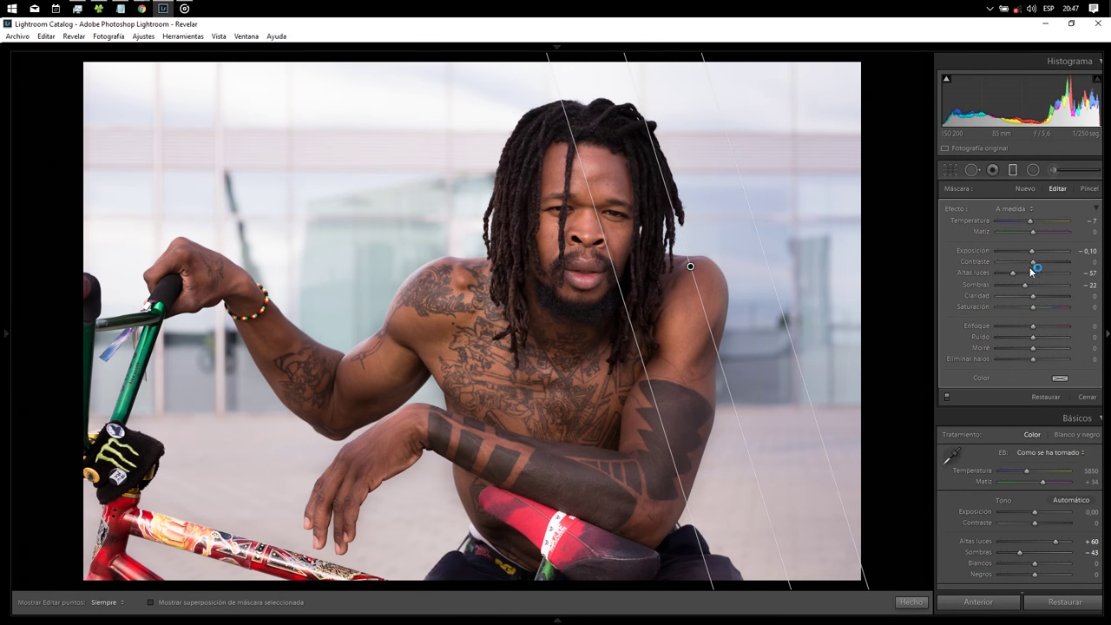
drag(1032, 255, 1033, 252)
Add three more graduated filters with the same settings from the photo's lower-right corner, bottom edge and lower-left corner
drag(751, 531, 656, 361)
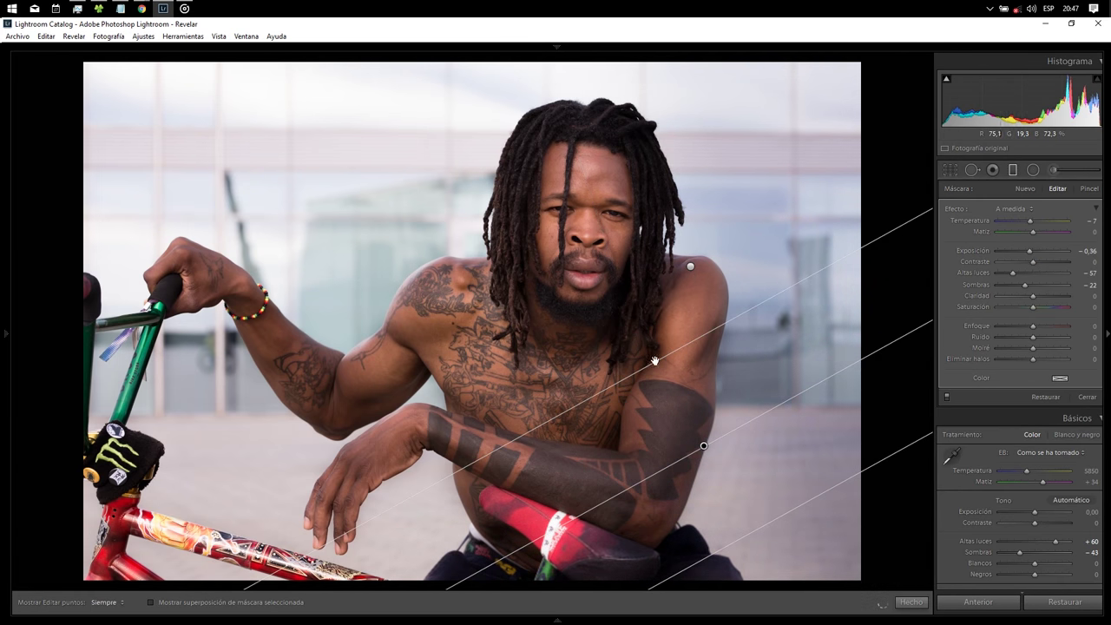
drag(402, 569, 420, 398)
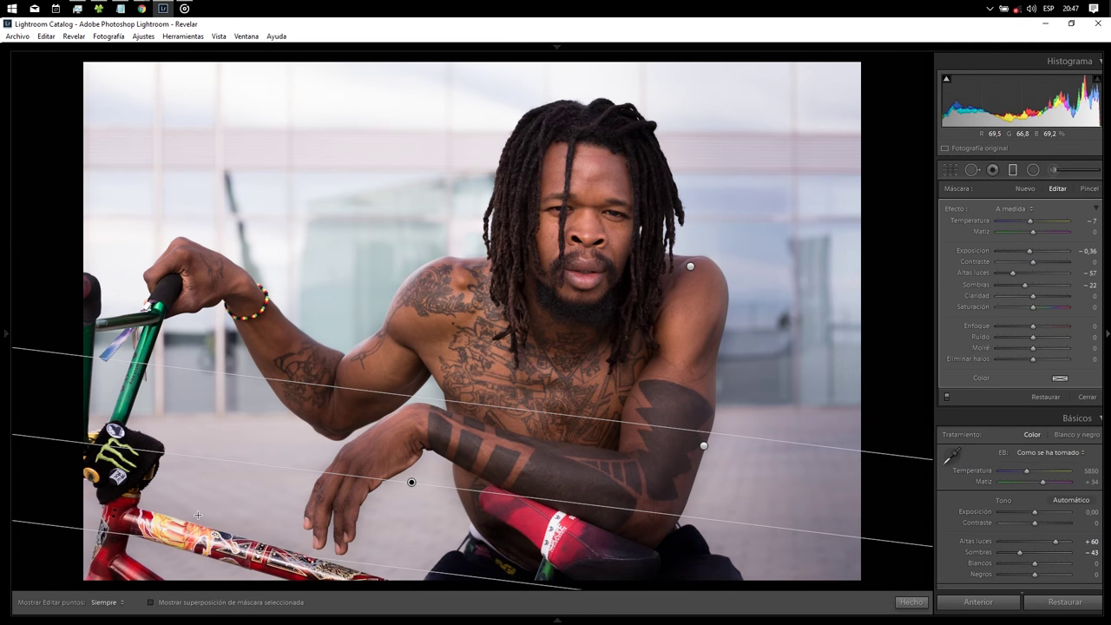
drag(198, 515, 331, 375)
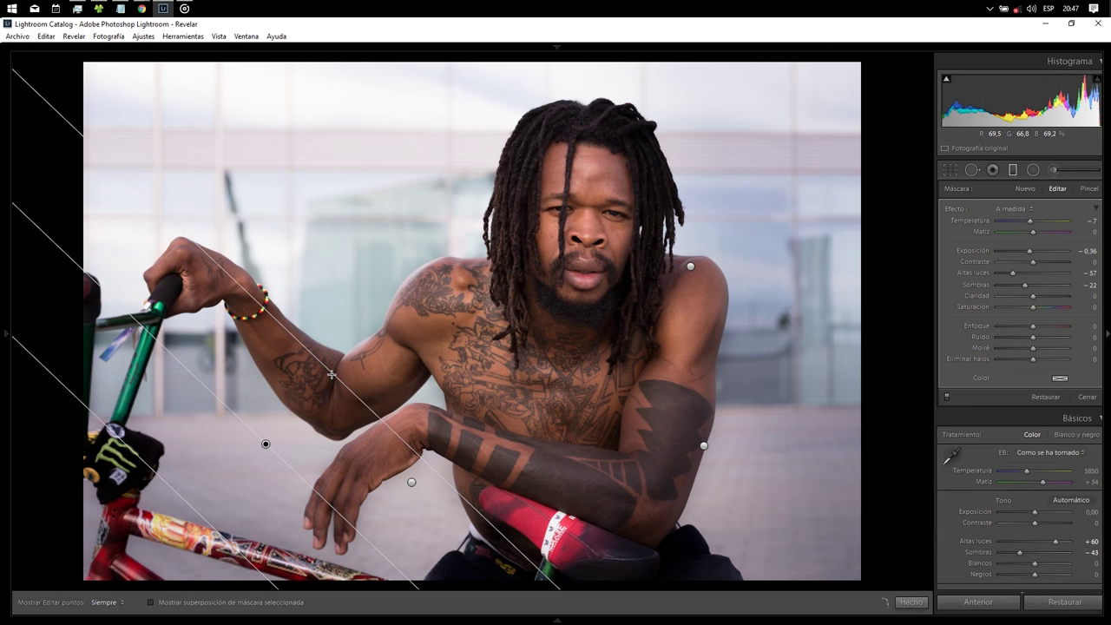
Darken the sky and building with graduated filters, two drawn diagonally from the photo's upper left and one from its top edge
drag(363, 200, 467, 330)
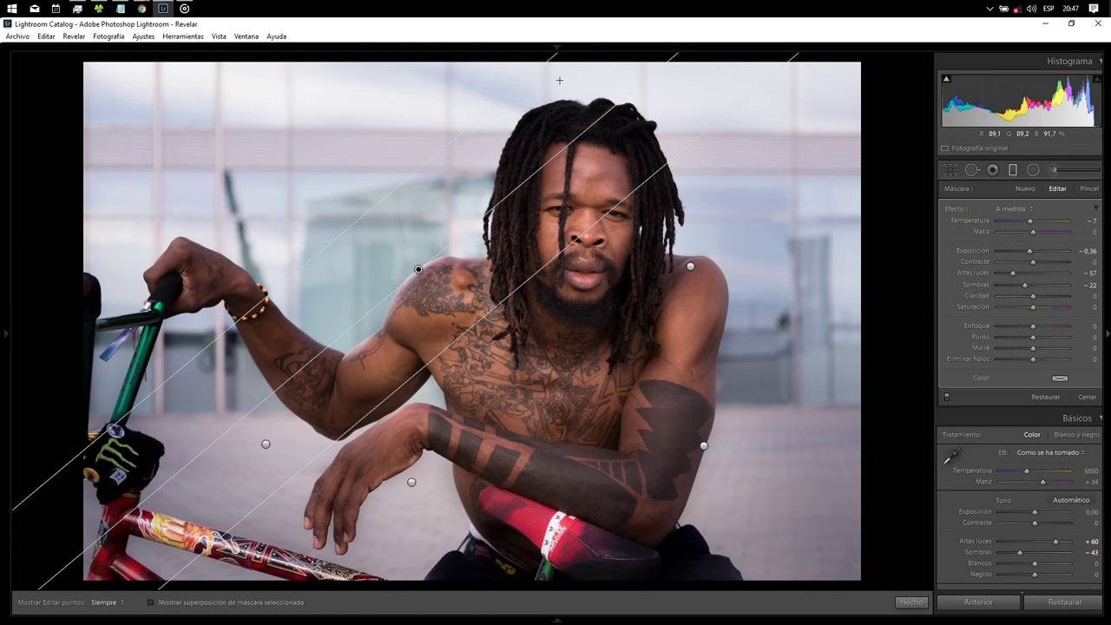
drag(559, 90, 565, 161)
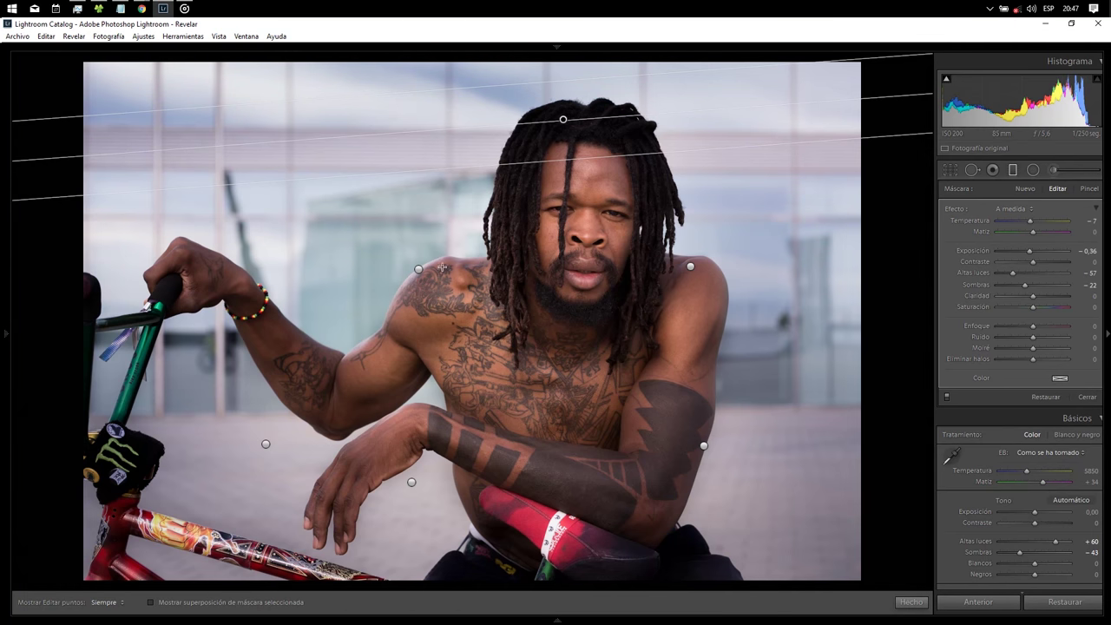
drag(151, 126, 414, 333)
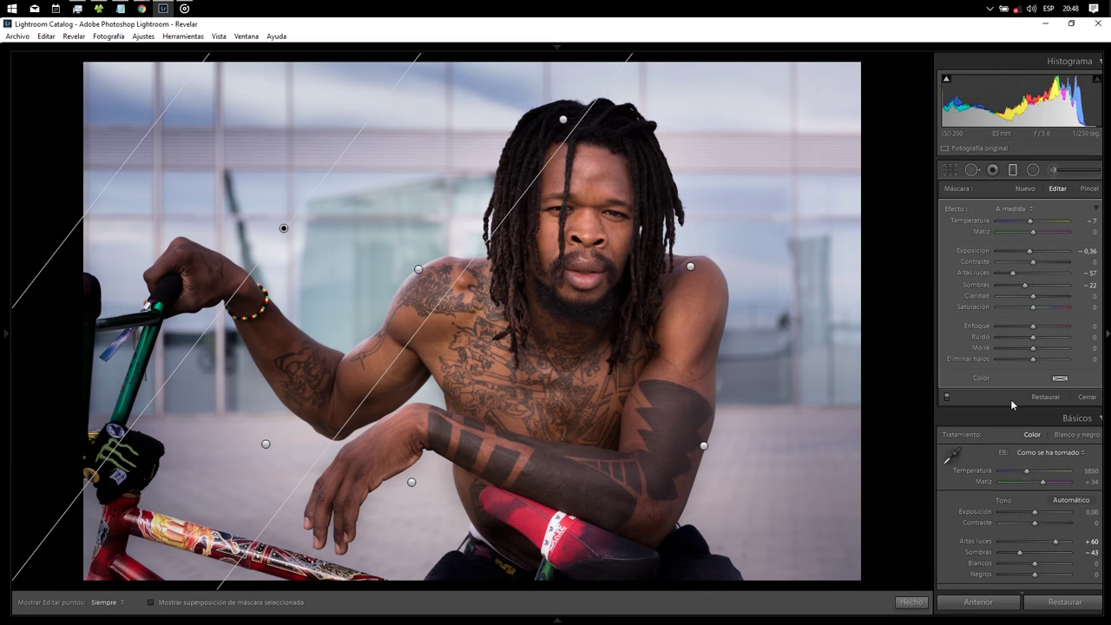
Erase the upper-left graduated filter from the gripping hand and forearm using the filter's eraser brush at size 6,6
click(1087, 189)
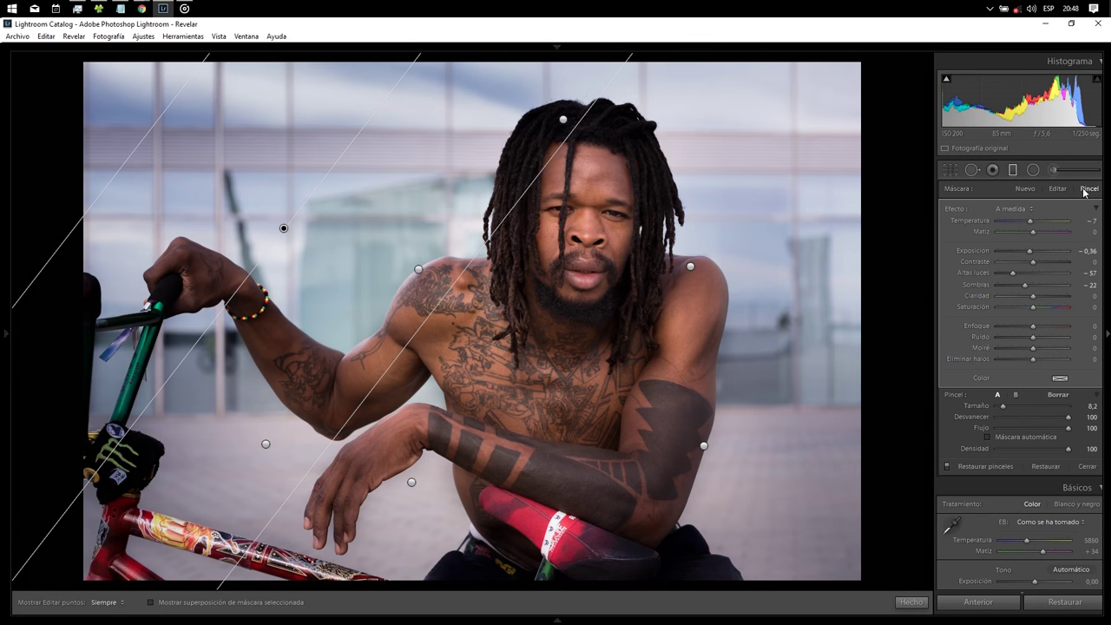
click(1056, 395)
drag(1000, 410, 1002, 410)
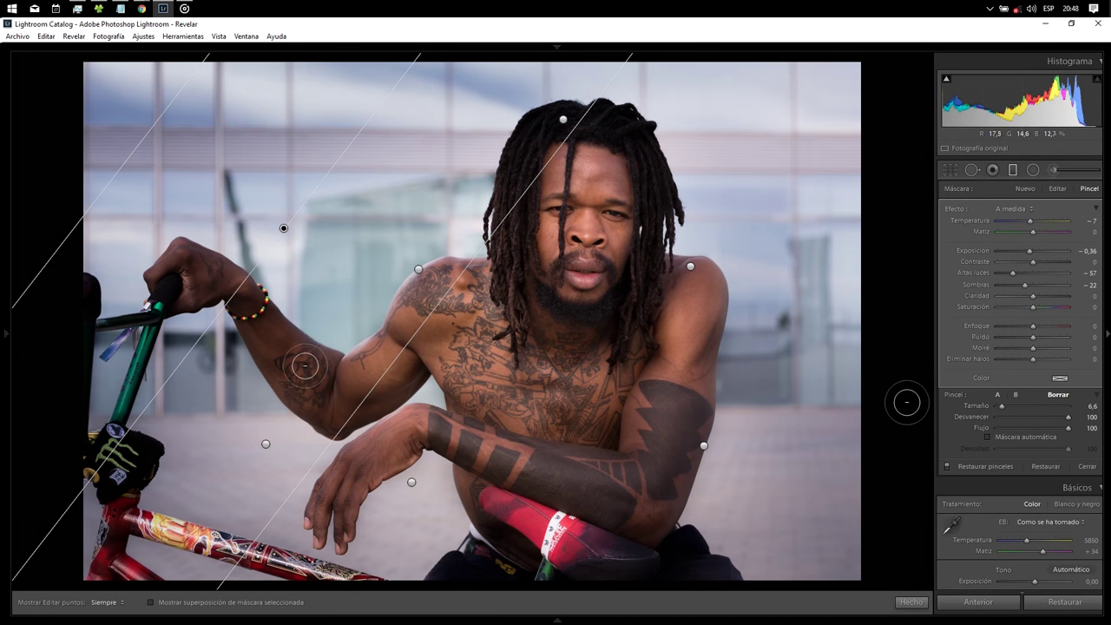
key(h)
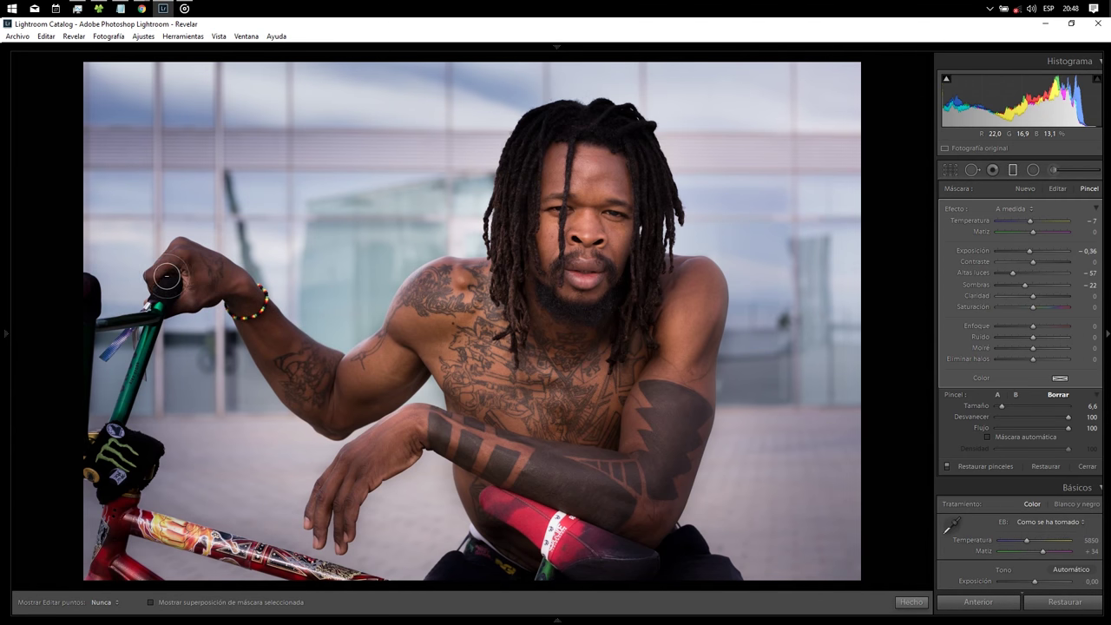
mouse_move(174, 260)
mouse_down()
mouse_move(195, 265)
mouse_move(182, 278)
mouse_move(208, 276)
mouse_move(237, 298)
mouse_up()
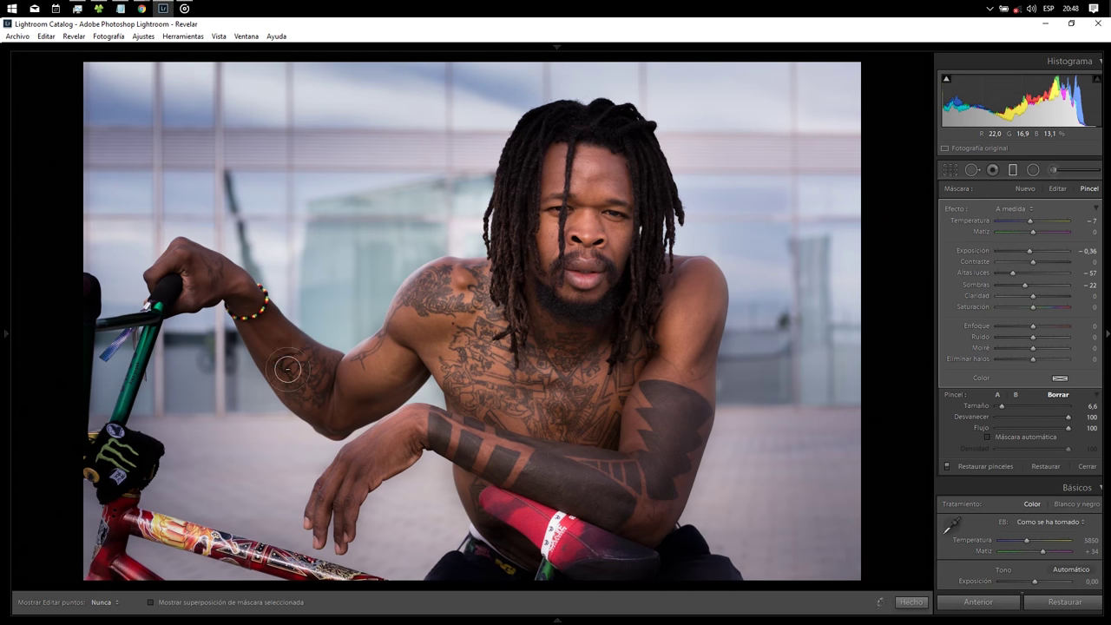
key(h)
Erase the graduated filters' effect over the hair and face, and the lower-right filter's effect over the trousers and saddle
mouse_move(503, 200)
mouse_down()
mouse_move(554, 114)
mouse_move(623, 129)
mouse_move(640, 158)
mouse_up()
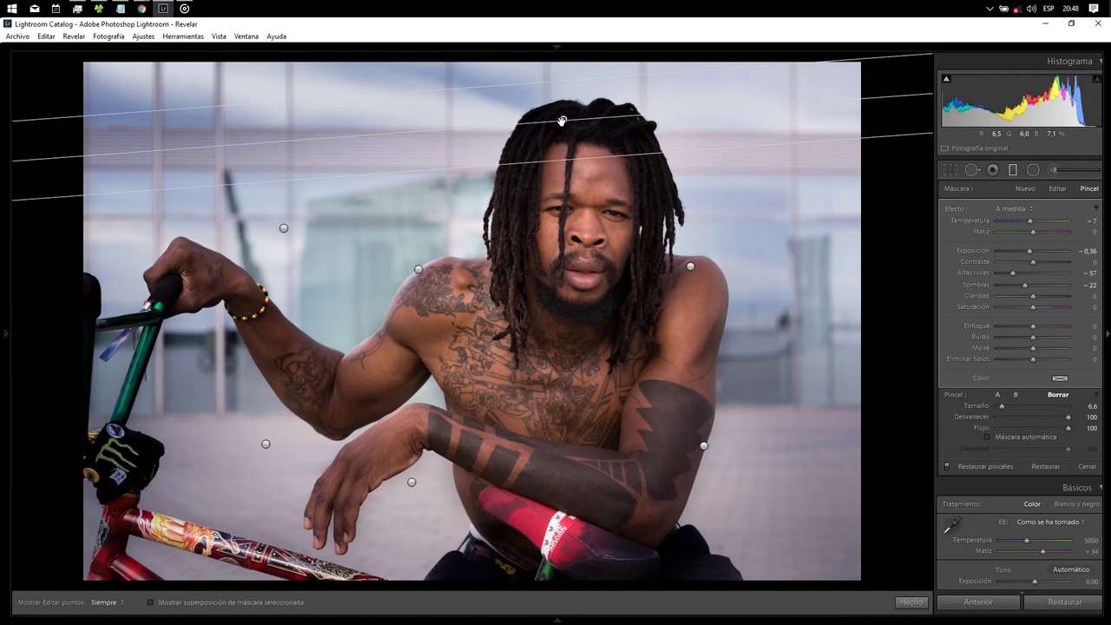
mouse_move(564, 120)
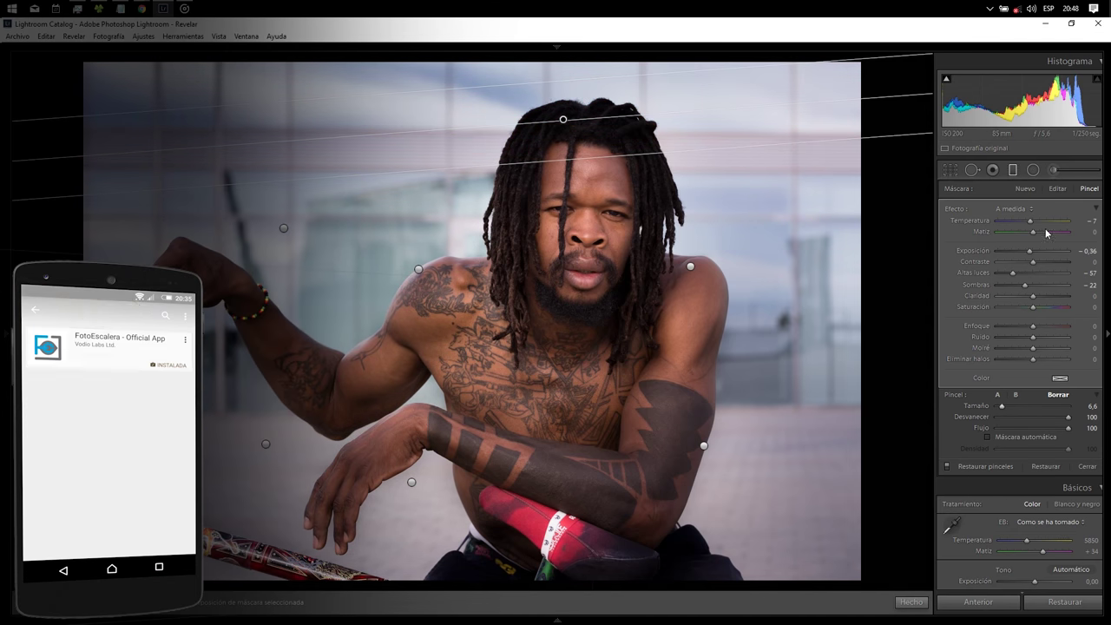
mouse_move(588, 127)
mouse_down()
mouse_move(554, 129)
mouse_move(623, 124)
mouse_move(642, 147)
mouse_move(572, 111)
mouse_move(525, 139)
mouse_move(537, 126)
mouse_move(644, 139)
mouse_move(659, 198)
mouse_move(616, 135)
mouse_move(578, 125)
mouse_move(548, 138)
mouse_move(528, 189)
mouse_move(561, 148)
mouse_up()
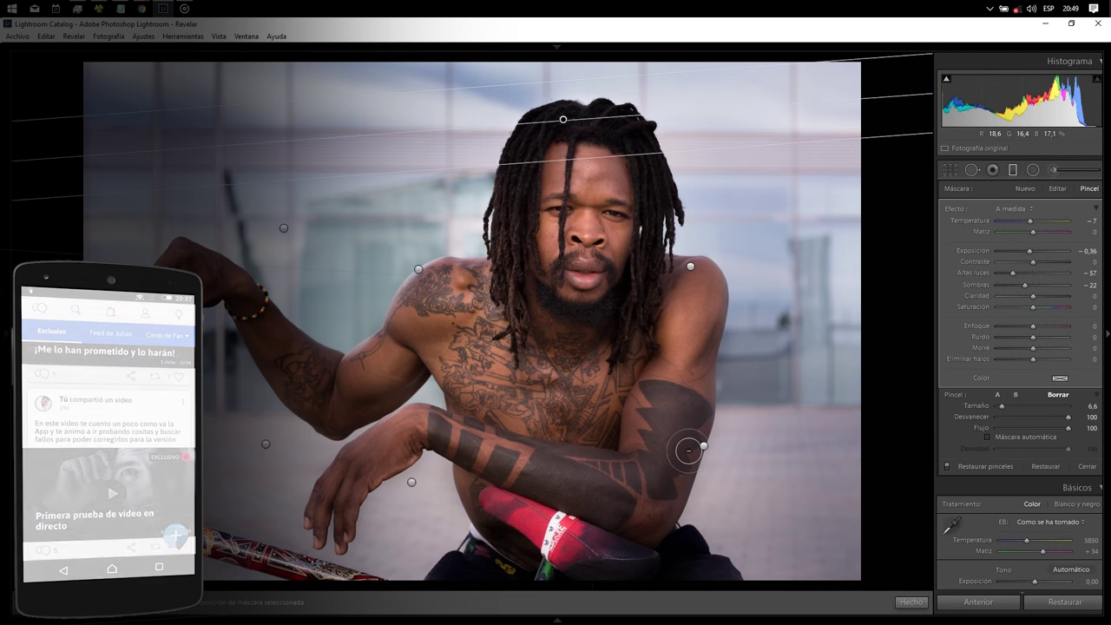
click(704, 446)
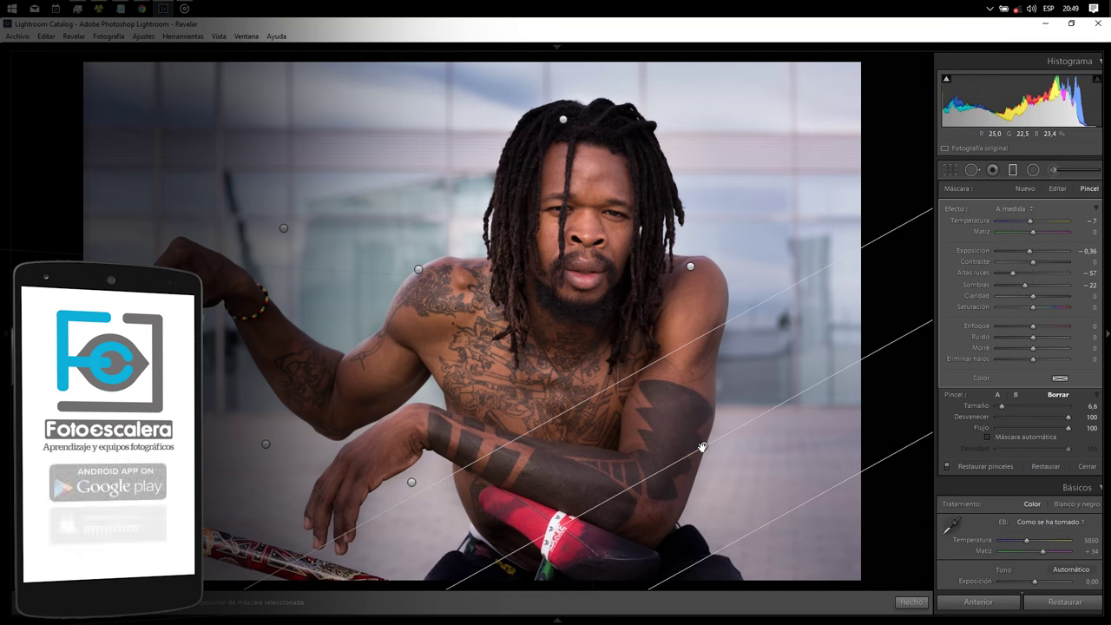
mouse_move(615, 579)
mouse_down()
mouse_move(680, 561)
mouse_move(548, 578)
mouse_move(715, 574)
mouse_move(667, 556)
mouse_move(499, 570)
mouse_up()
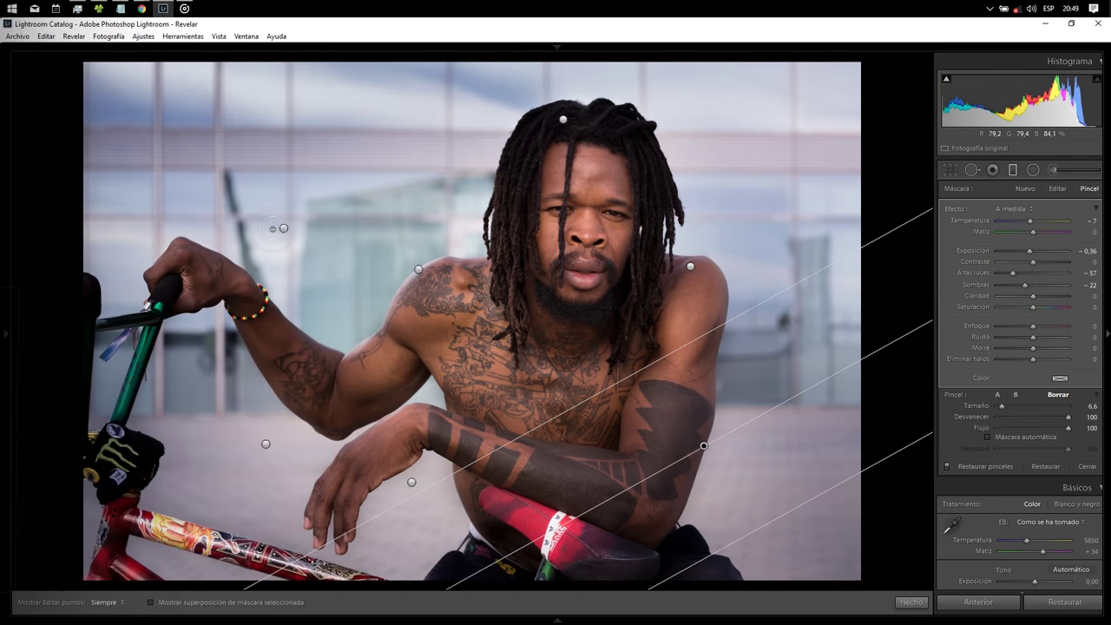
Select the outermost upper-left graduated filter and erase its effect over the gripping hand and the bicycle
click(283, 228)
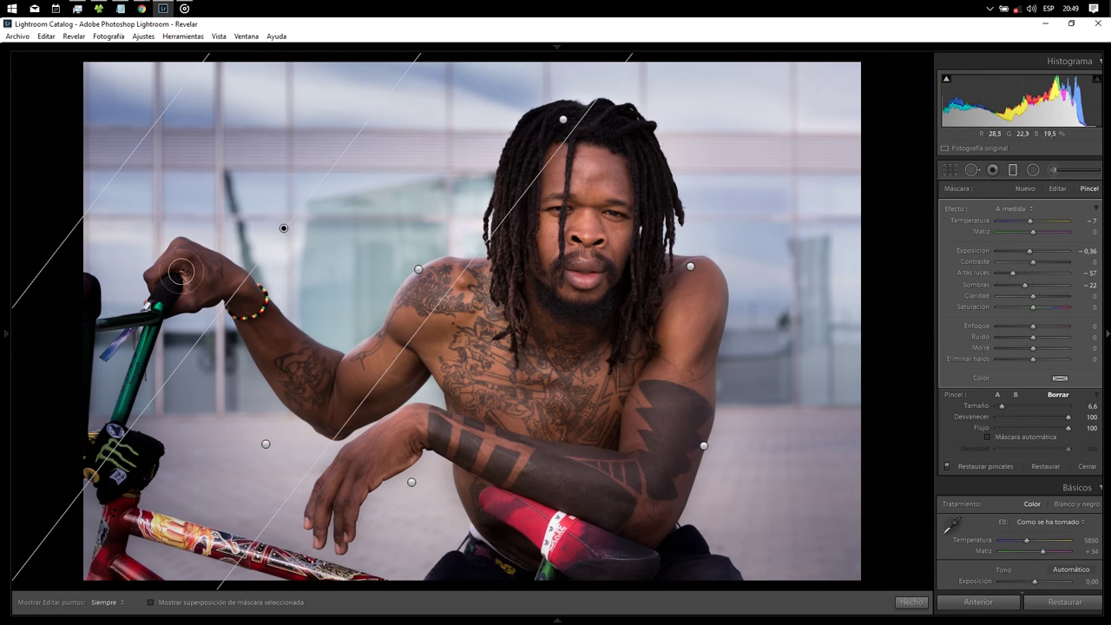
key(h)
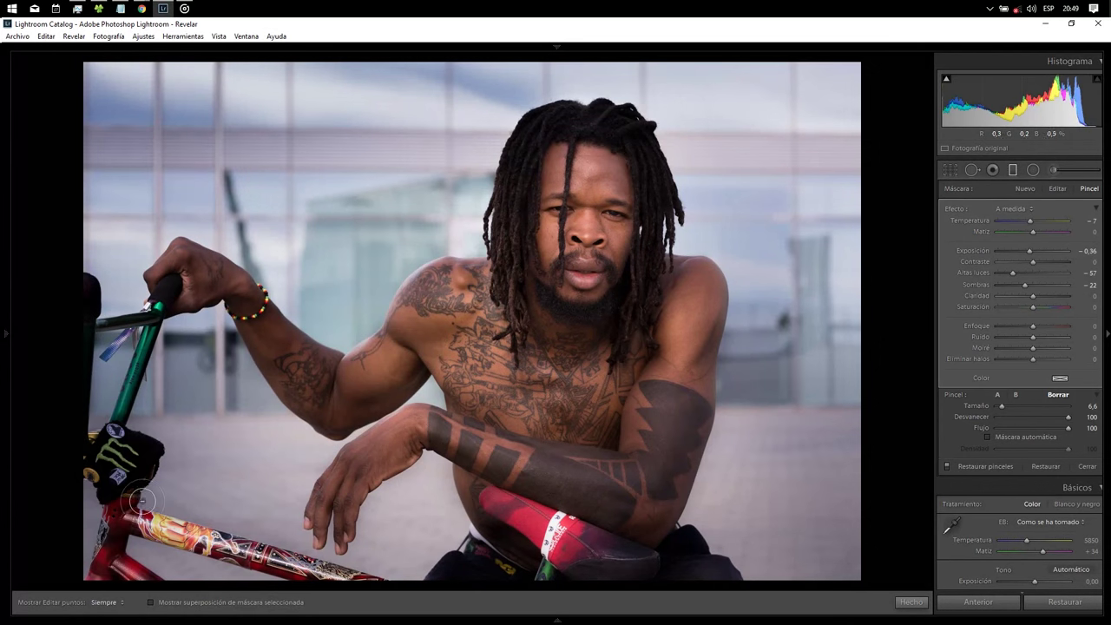
key(h)
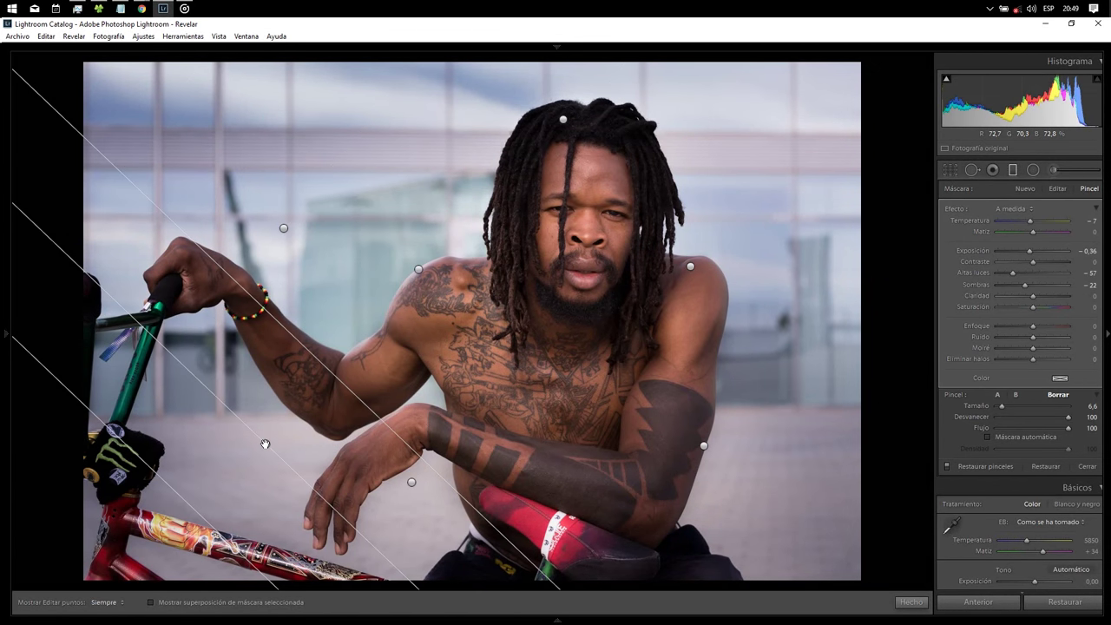
Erase the lower-left graduated filter from the black pad and bicycle frame, checking its mask, and finish the filter editing
key(o)
key(o)
key(h)
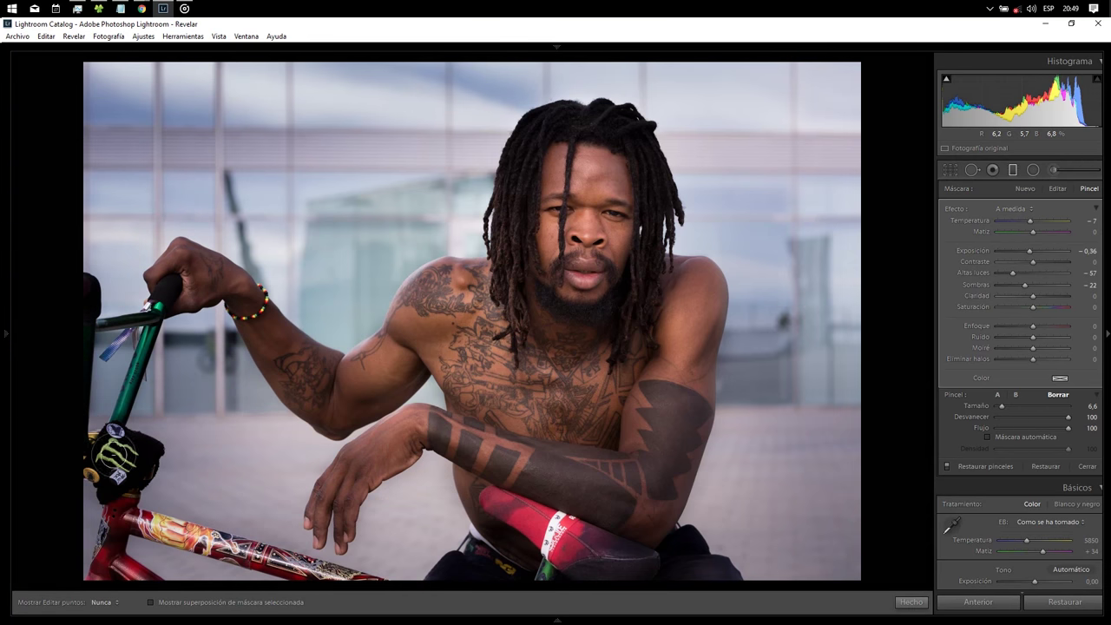
key(h)
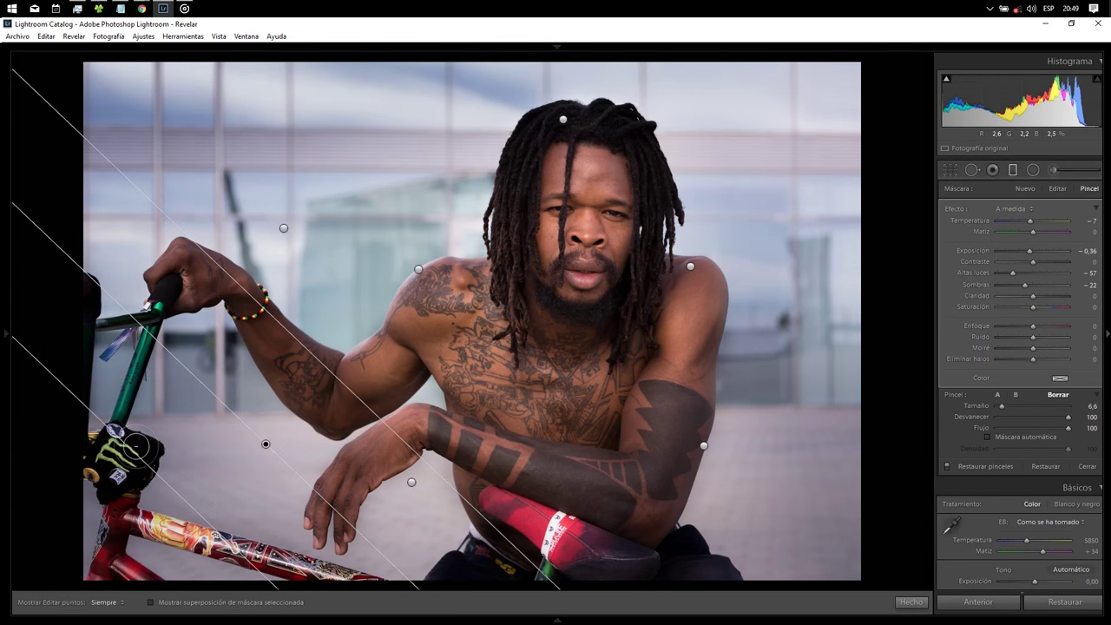
key(h)
key(h)
key(h)
click(909, 603)
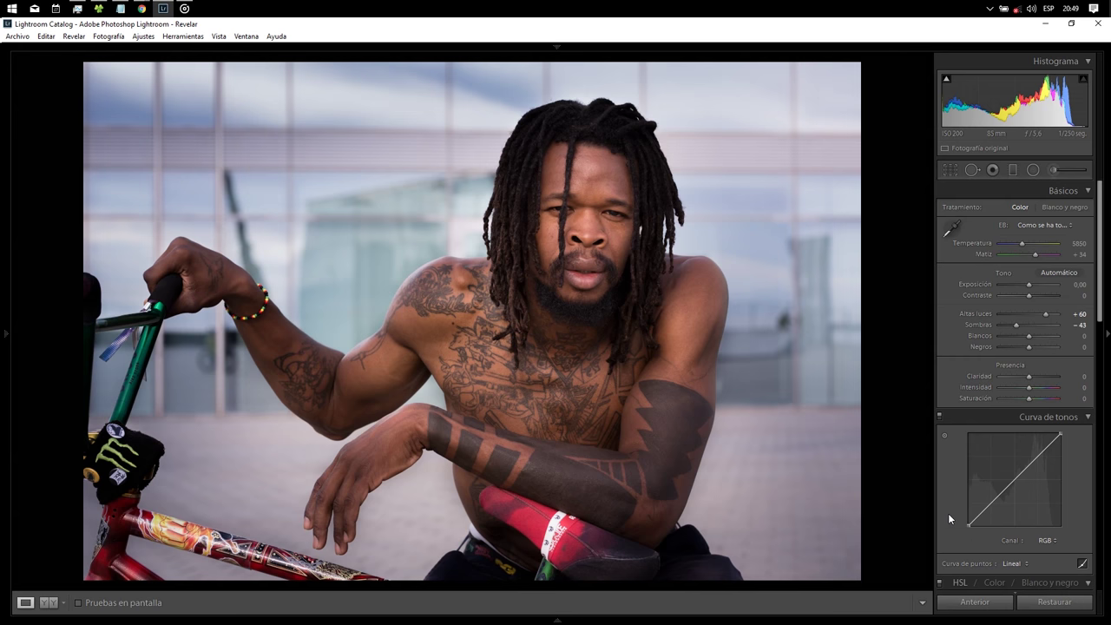
Centre the detail preview on the man's eye and set the sharpening amount to 47 and radius to 1,2
scroll(950, 517, down, 10)
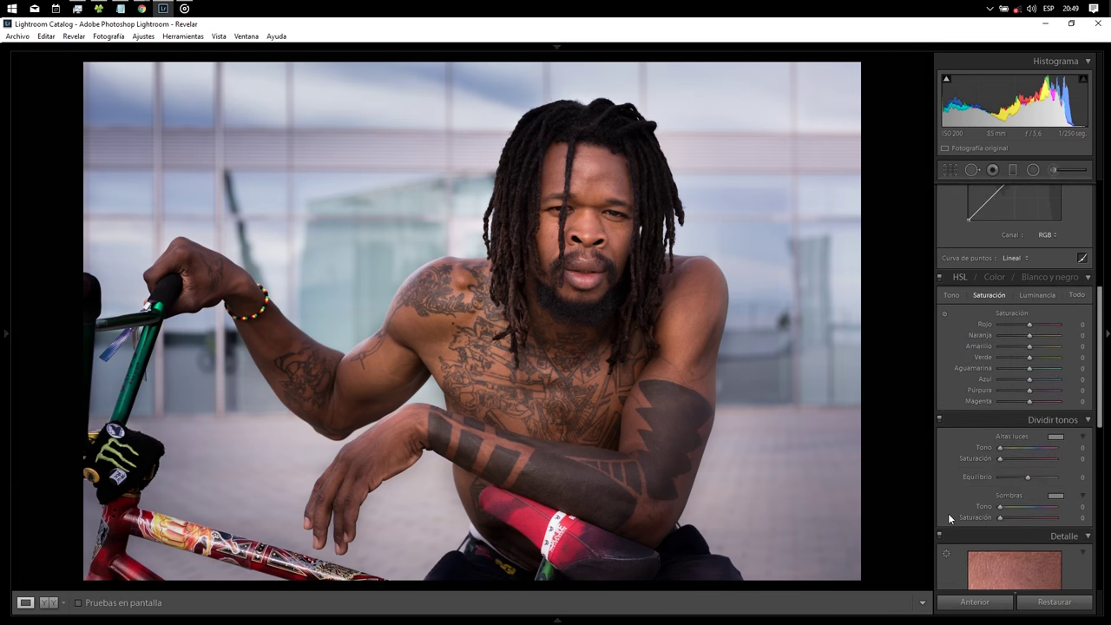
scroll(948, 513, down, 1)
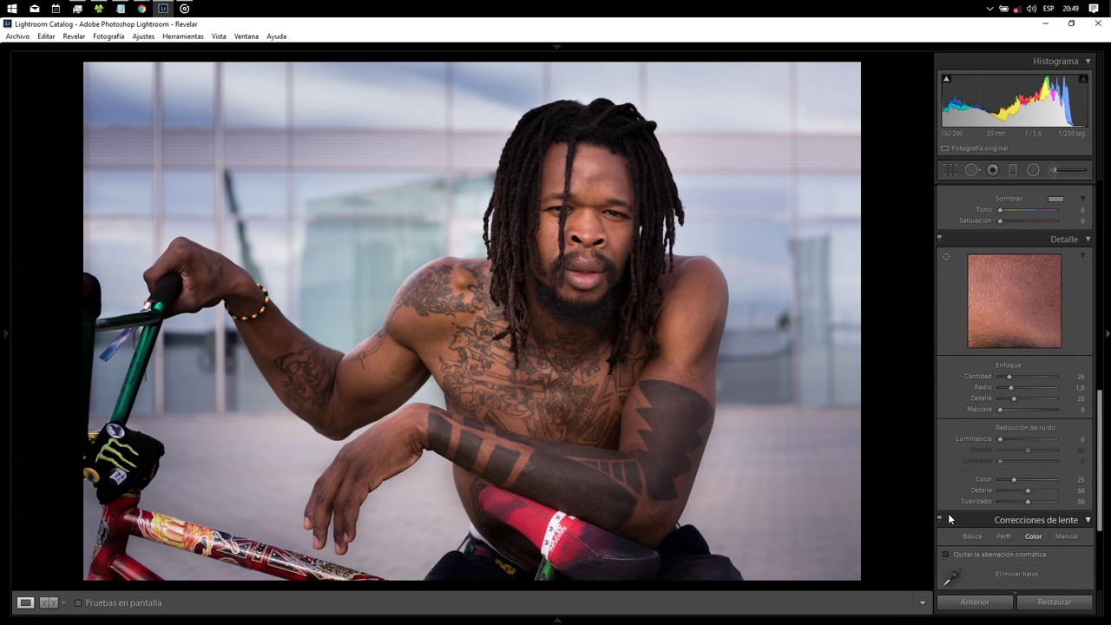
click(1021, 298)
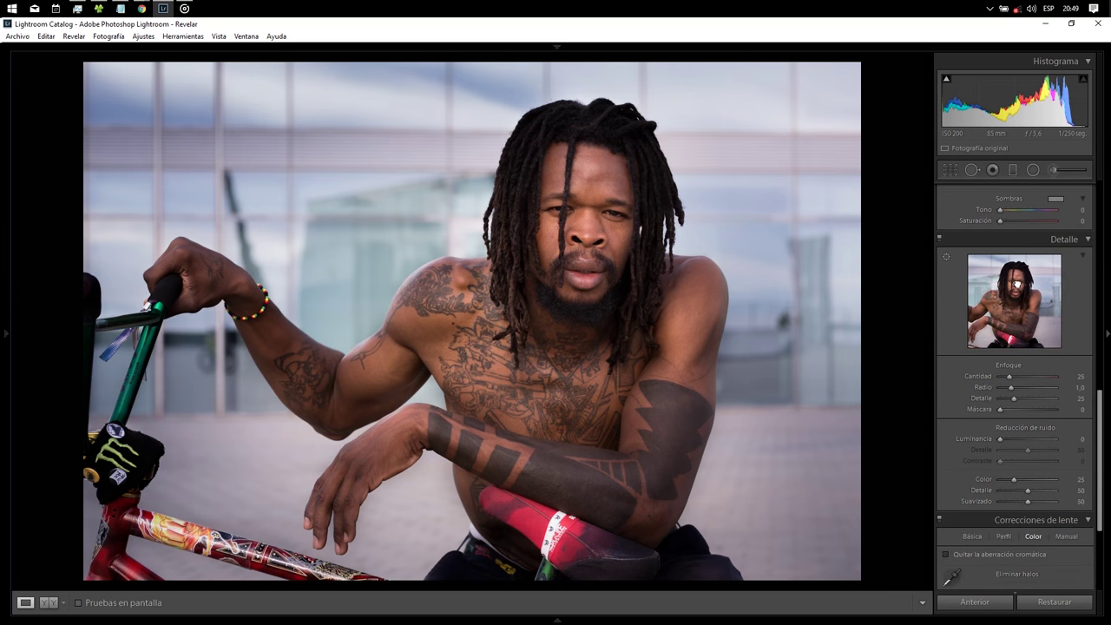
click(1018, 284)
drag(1015, 285, 978, 324)
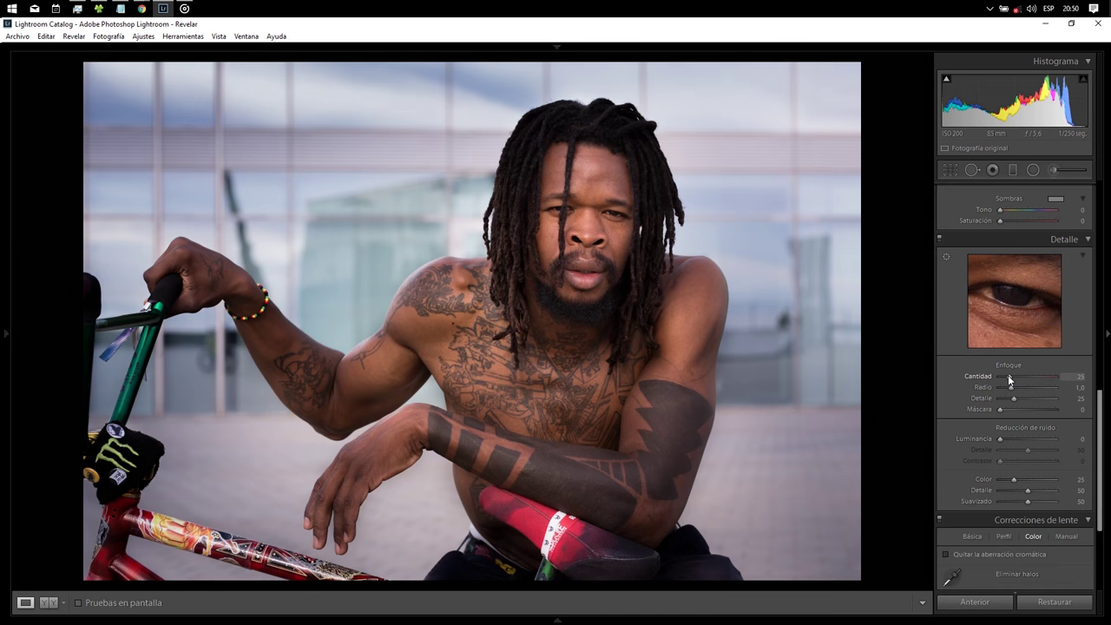
drag(1015, 378, 1018, 379)
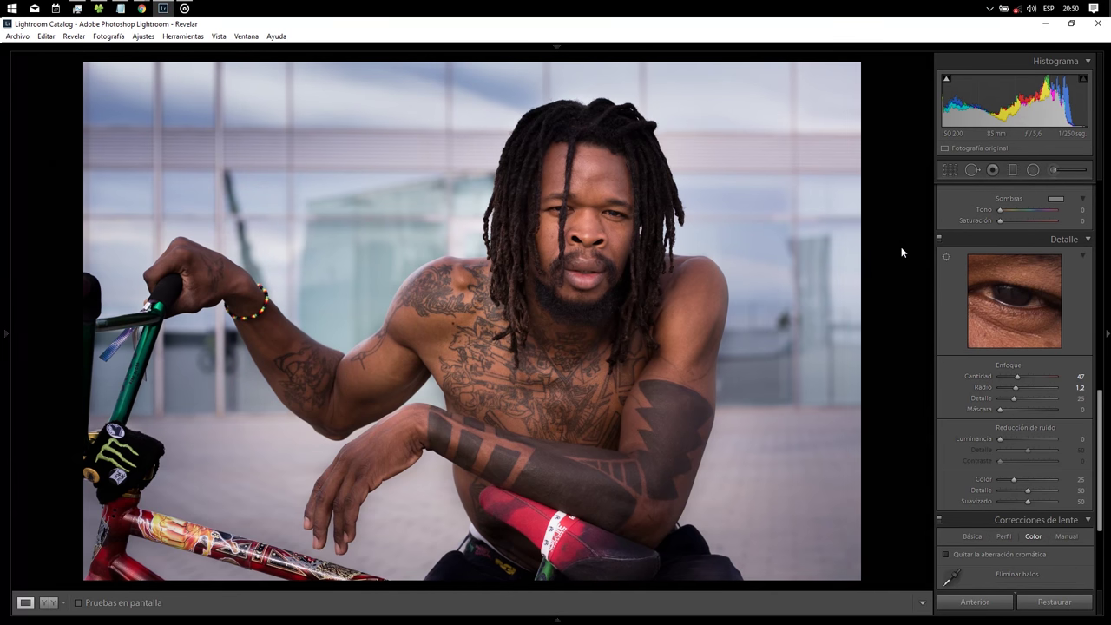
Lower the orange luminance to about -20 in the HSL adjustments
drag(1099, 426, 1099, 202)
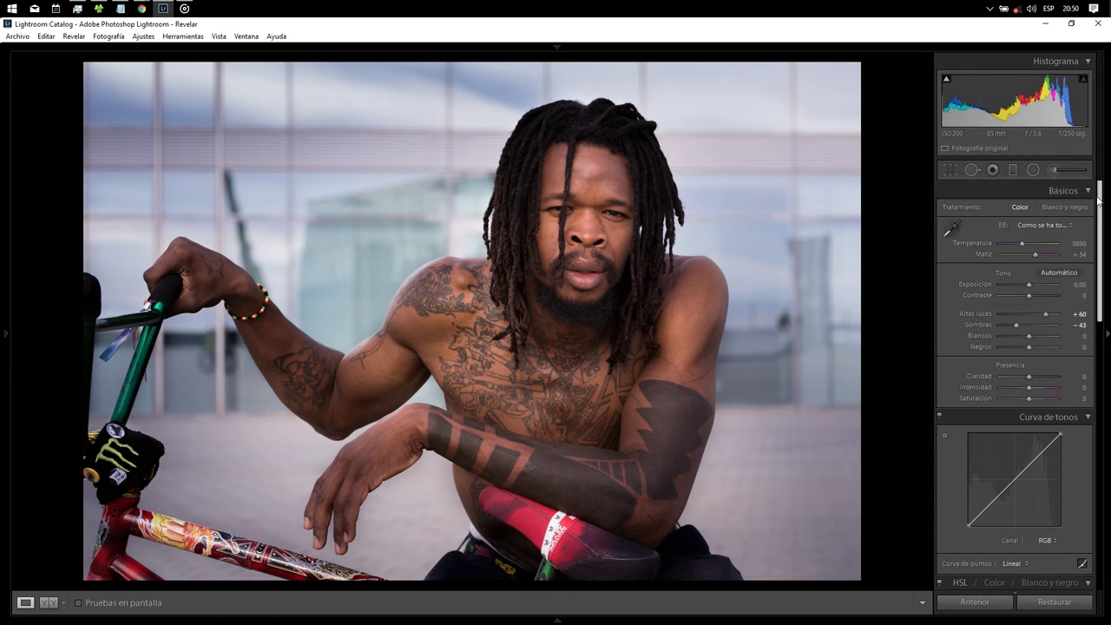
scroll(1027, 326, down, 5)
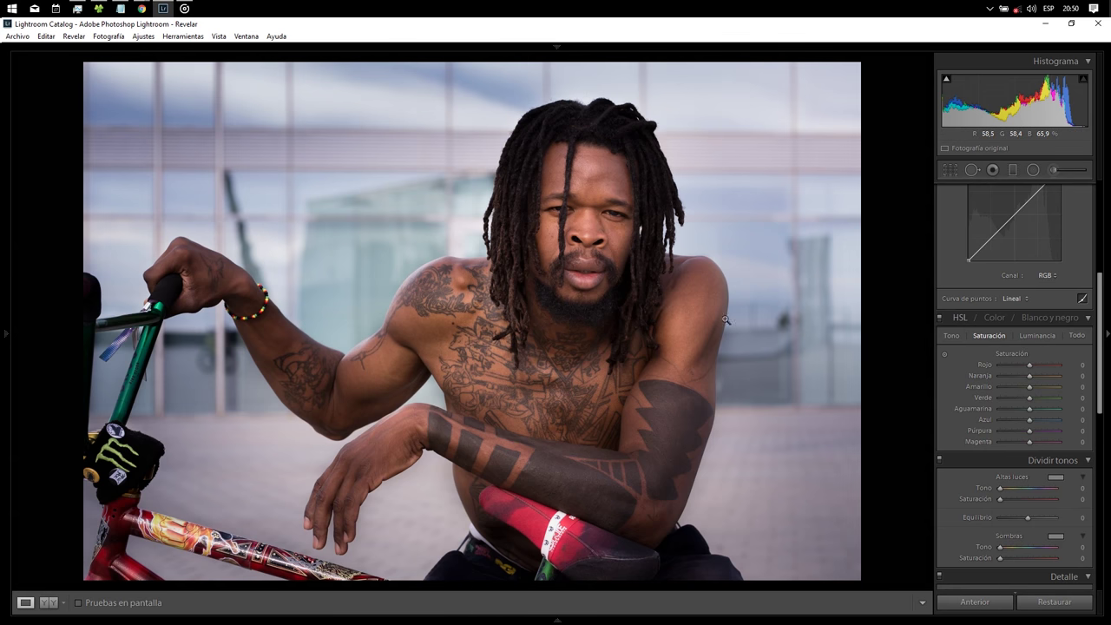
click(1044, 336)
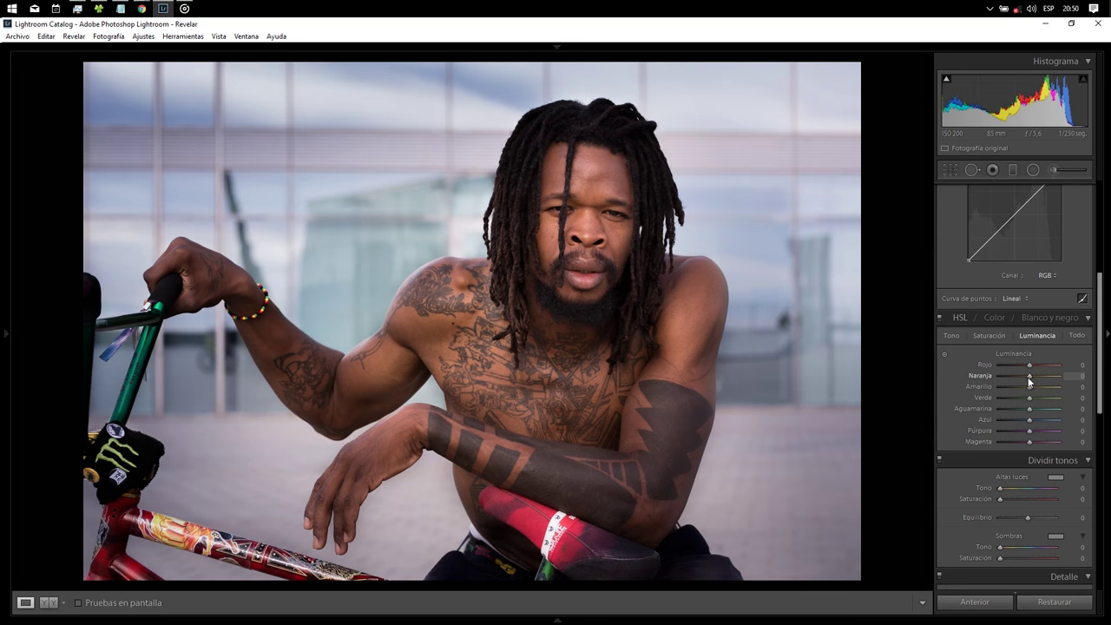
mouse_move(1030, 381)
mouse_down()
mouse_move(945, 379)
mouse_move(1065, 378)
mouse_move(1024, 380)
mouse_up()
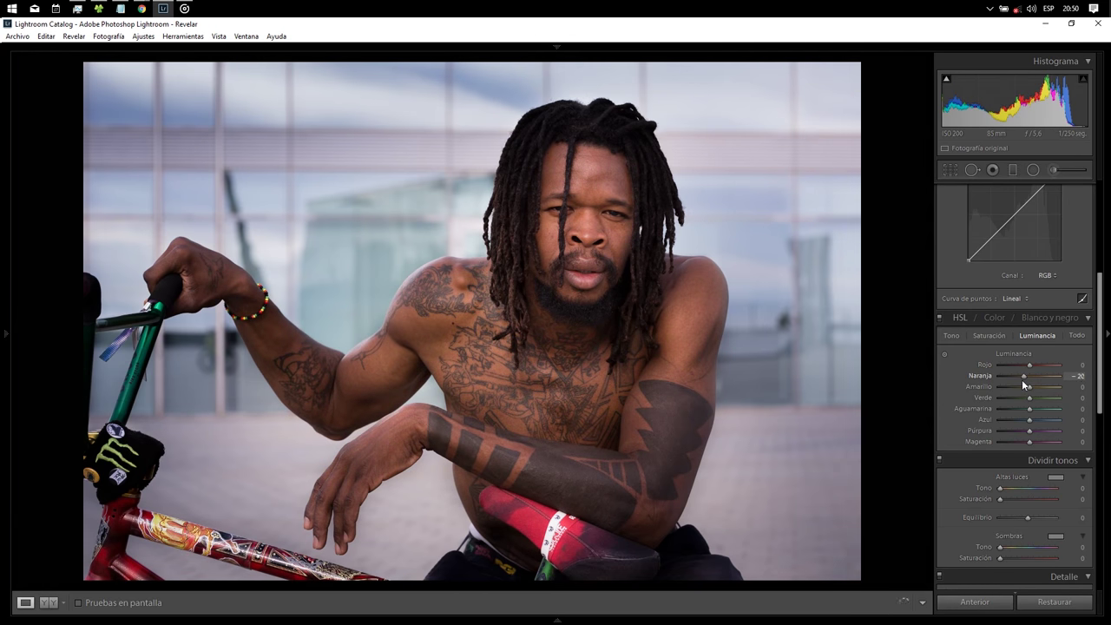
Set the HSL saturation to -10 for red, -18 for orange, -31 for purple and -86 for magenta
click(994, 337)
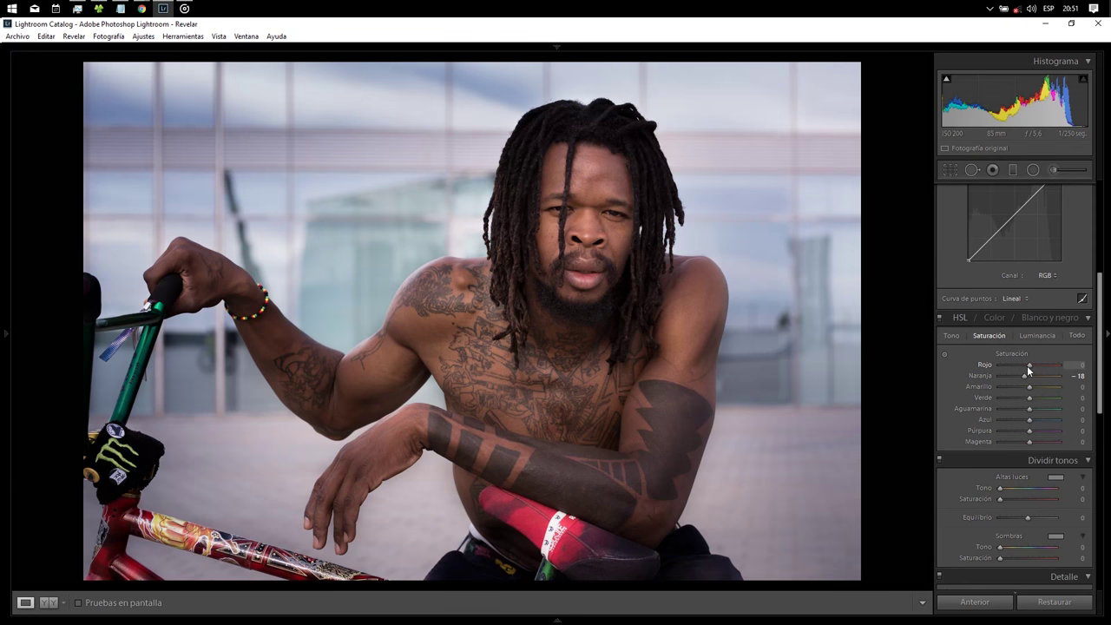
drag(1029, 365, 1059, 365)
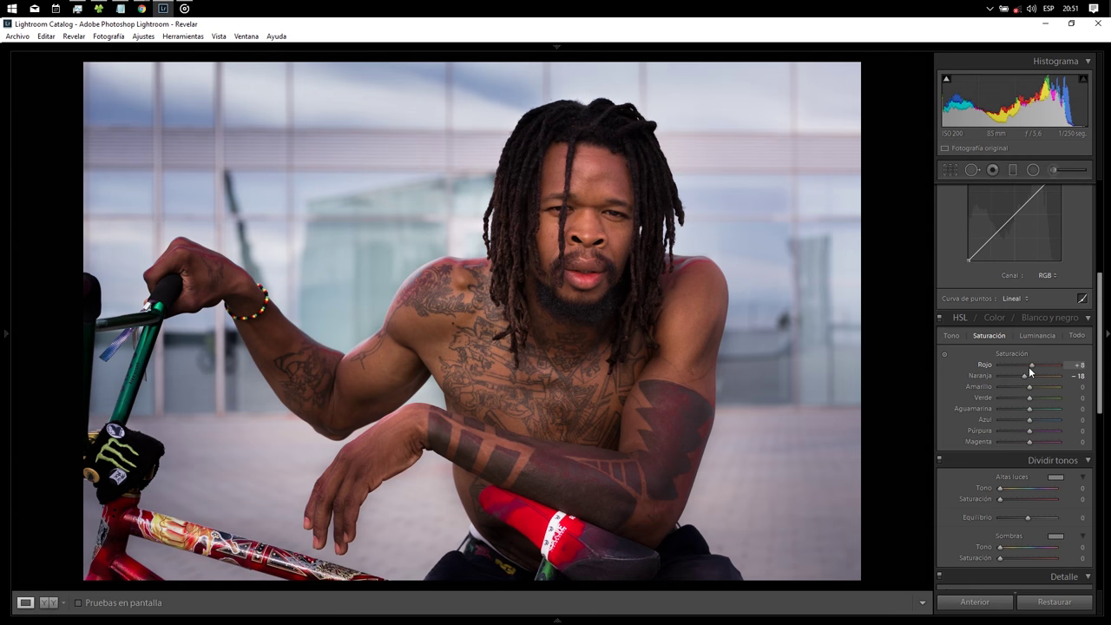
drag(1030, 368, 1022, 369)
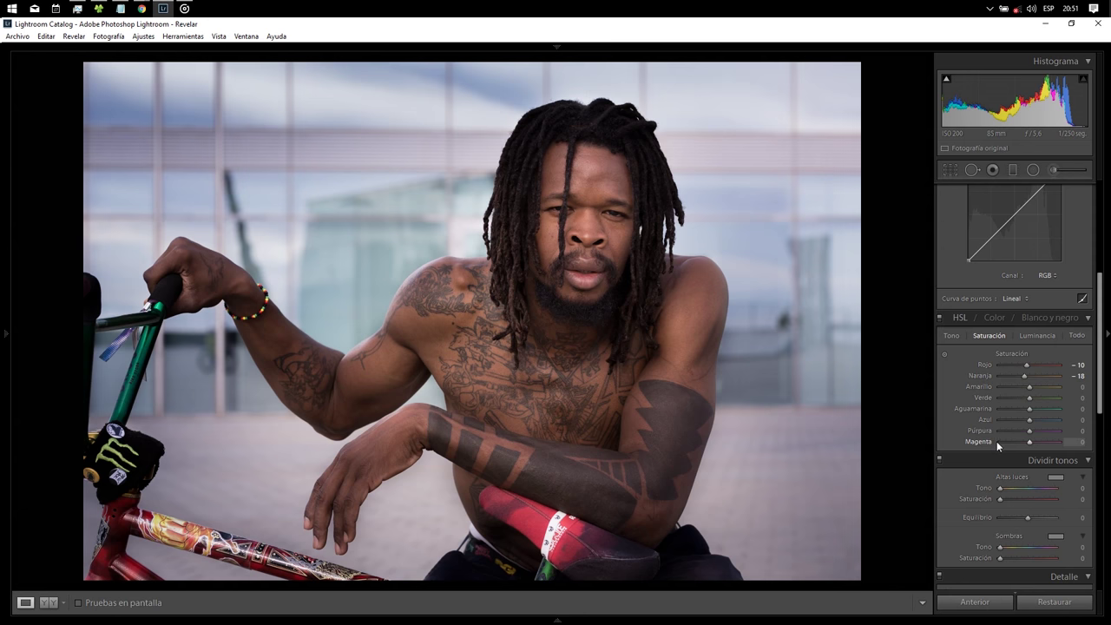
drag(997, 442, 1082, 436)
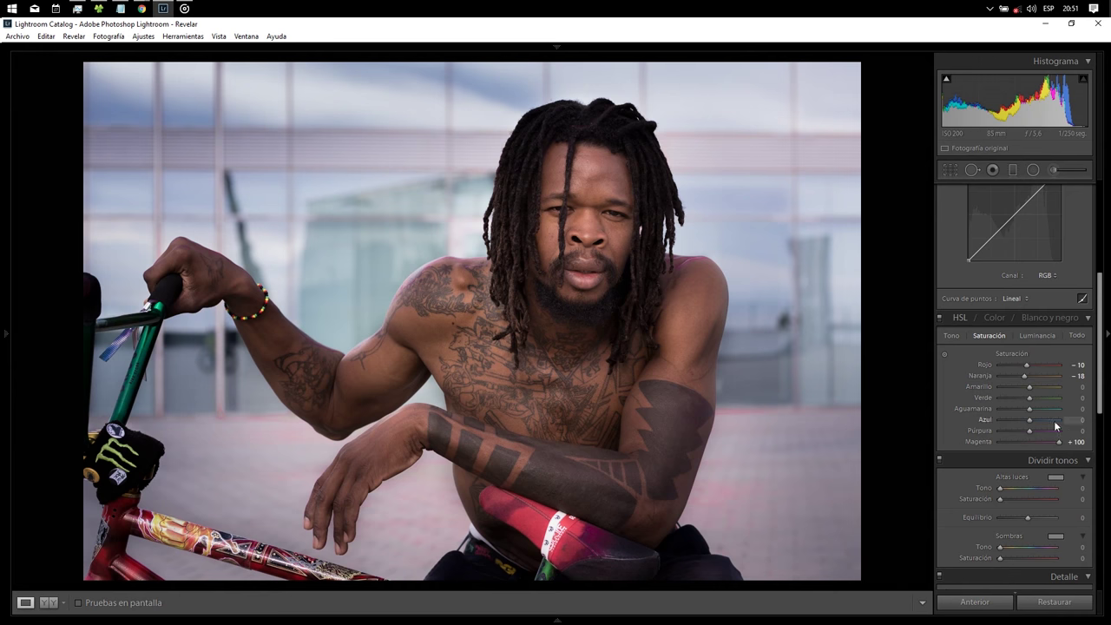
click(1024, 442)
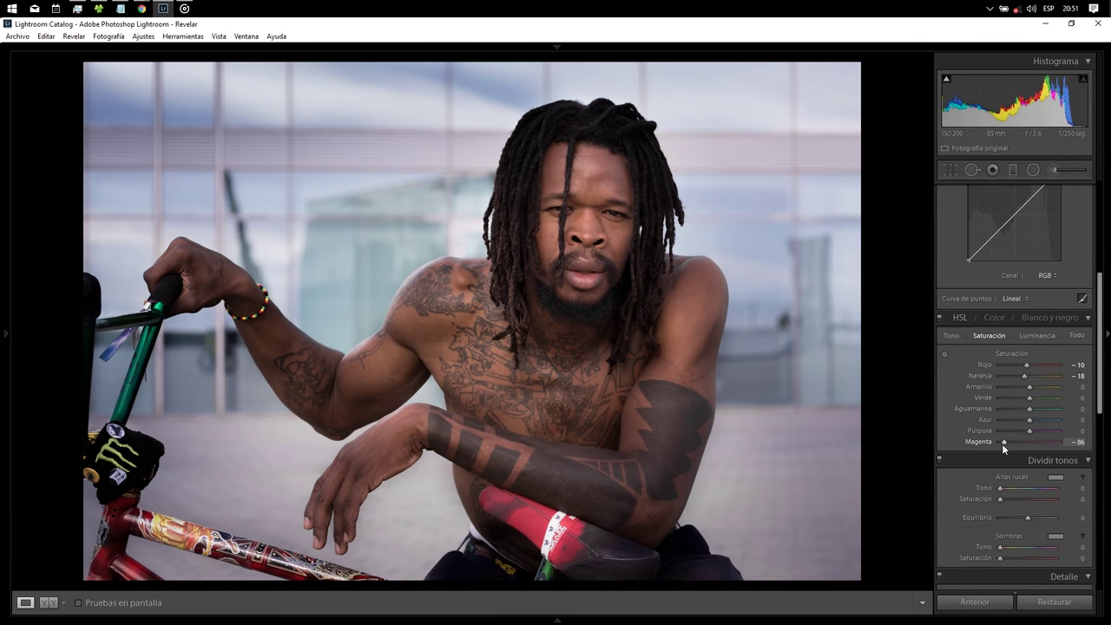
mouse_move(1029, 432)
mouse_down()
mouse_move(1079, 431)
mouse_move(955, 435)
mouse_move(1020, 431)
mouse_up()
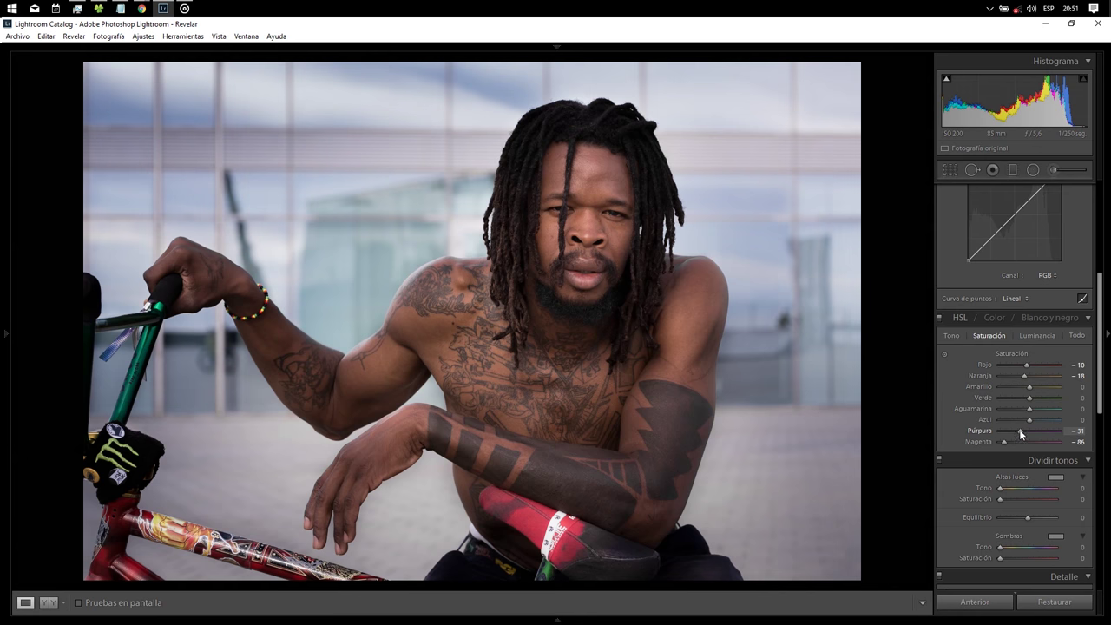
Tint the highlights yellow with split toning, using hue 59 and saturation 75
drag(1096, 346, 1097, 396)
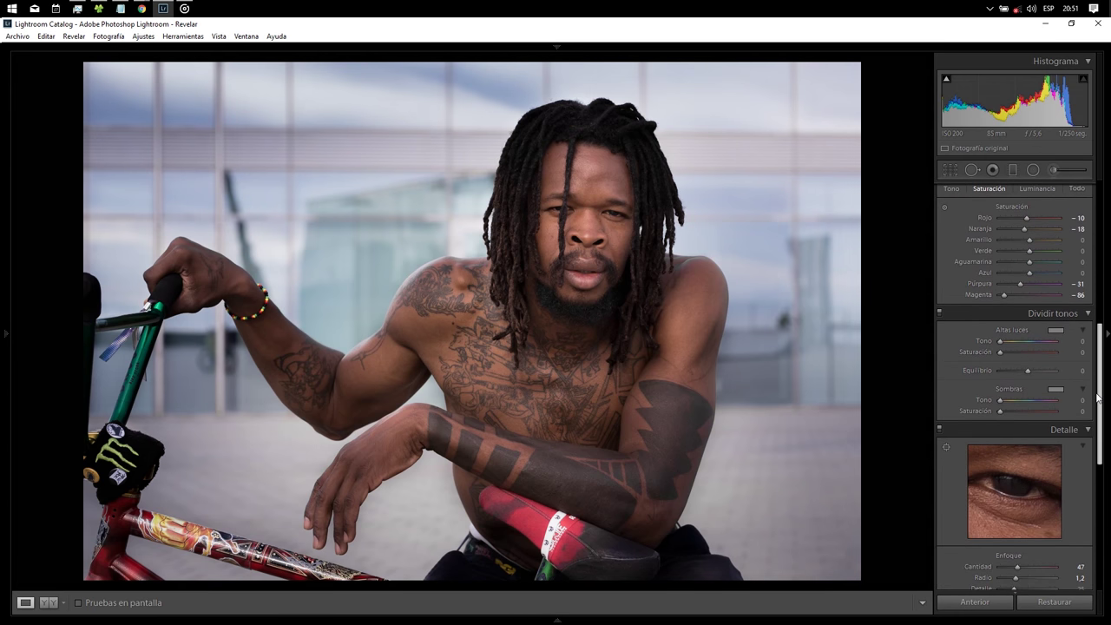
click(1056, 331)
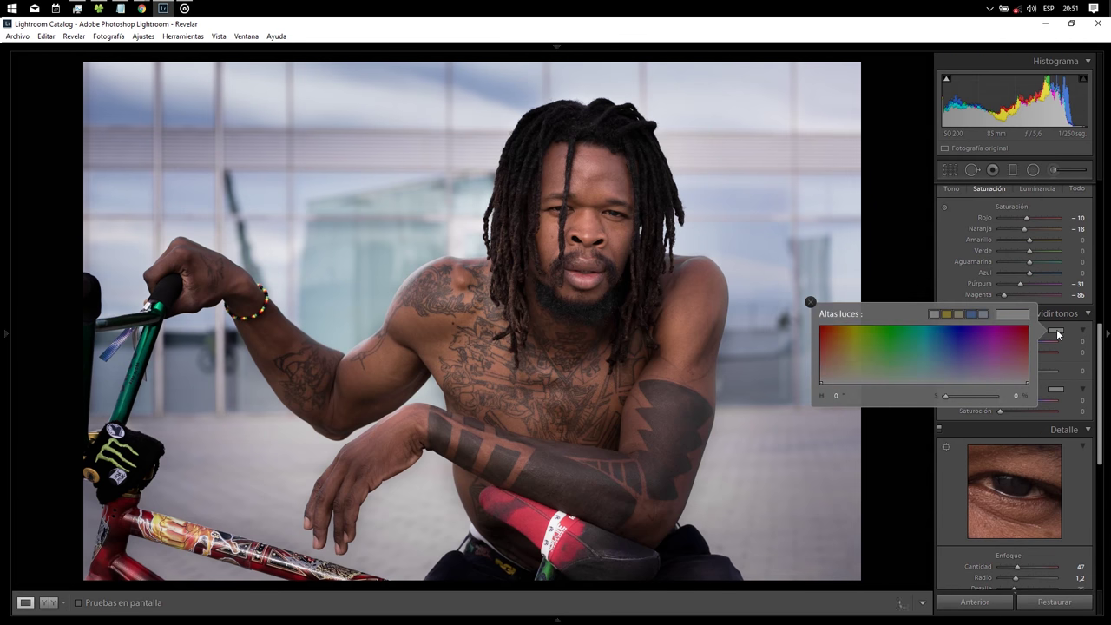
click(855, 345)
drag(855, 345, 855, 339)
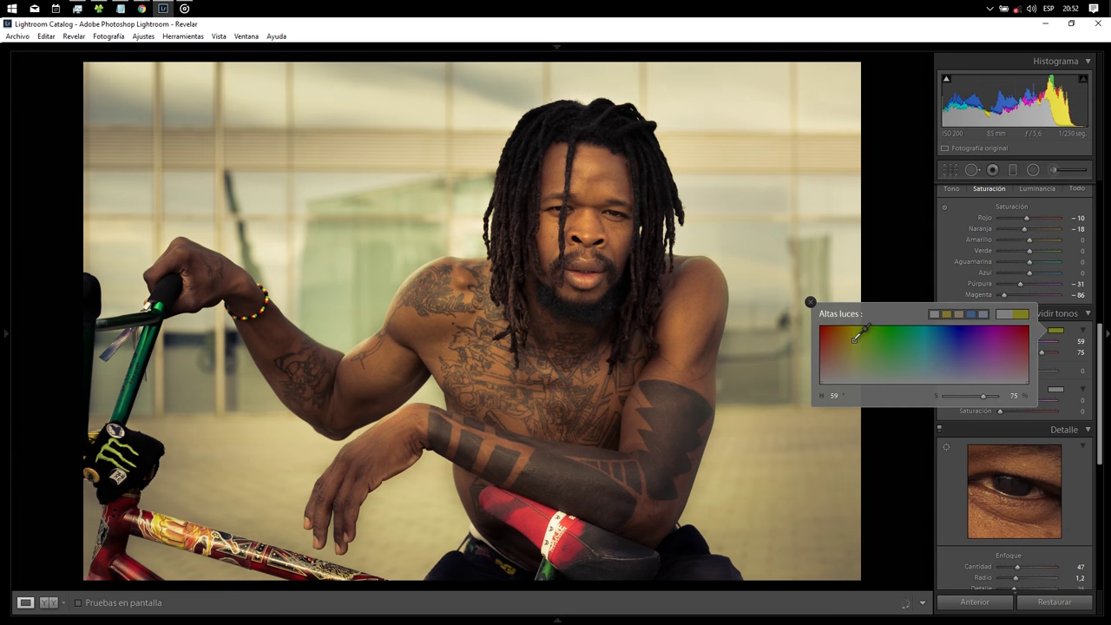
Tint the shadows blue with split toning, using hue 221 and saturation 37
click(1056, 391)
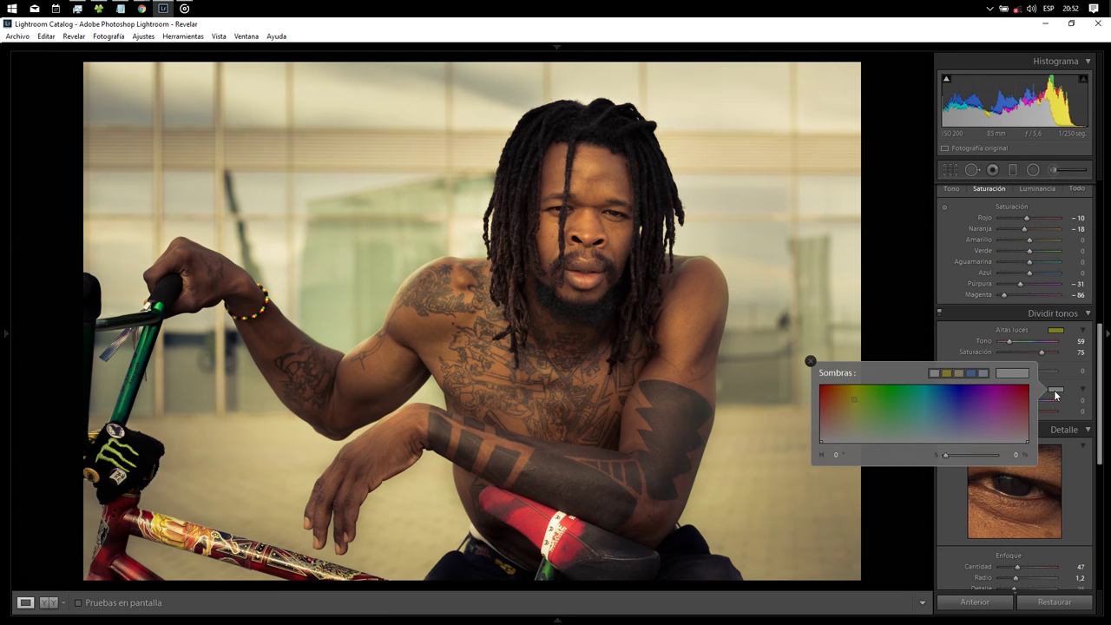
click(947, 413)
mouse_move(948, 413)
mouse_down()
mouse_move(986, 404)
mouse_move(930, 405)
mouse_move(943, 440)
mouse_move(952, 369)
mouse_move(948, 421)
mouse_up()
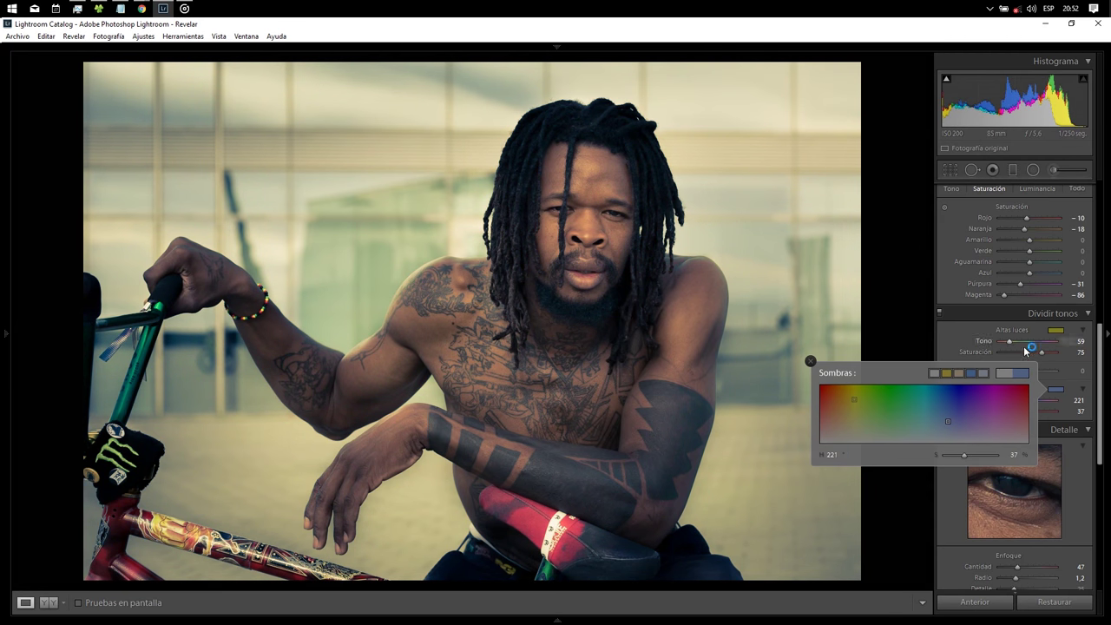
click(1059, 365)
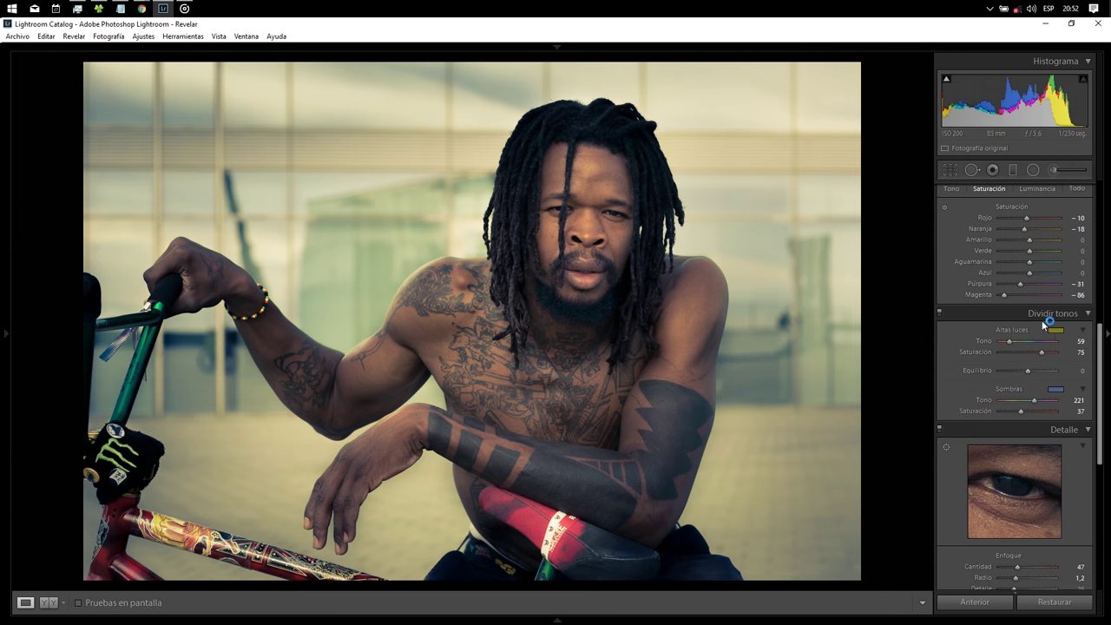
Set the split-toning highlight saturation to 46 and compare the photo with the split toning off and on
drag(1042, 355, 1026, 357)
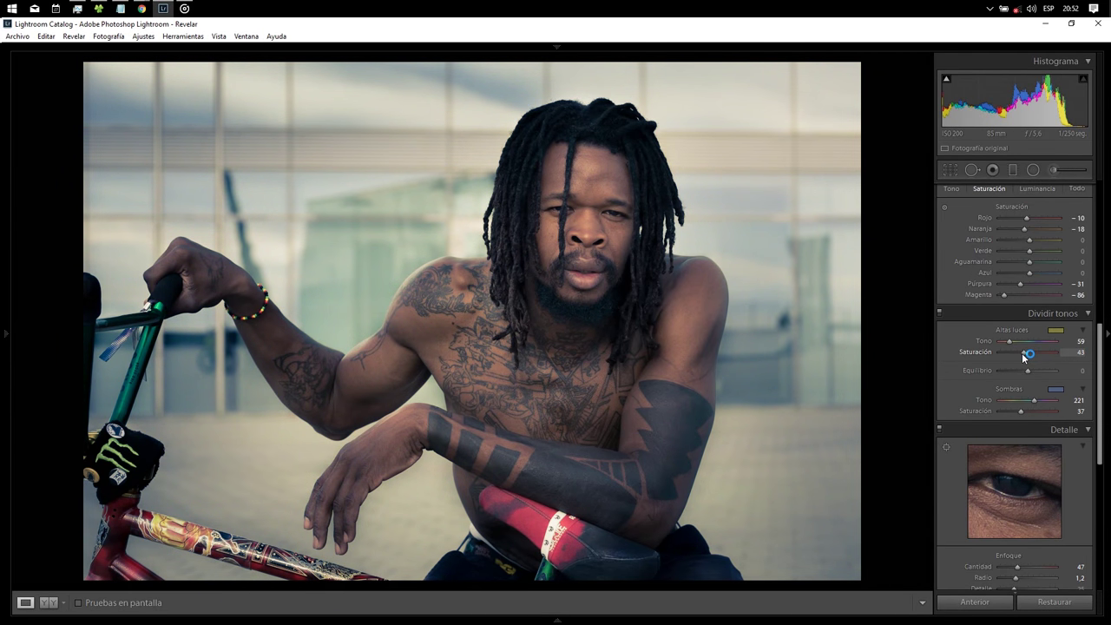
drag(1022, 354, 1025, 356)
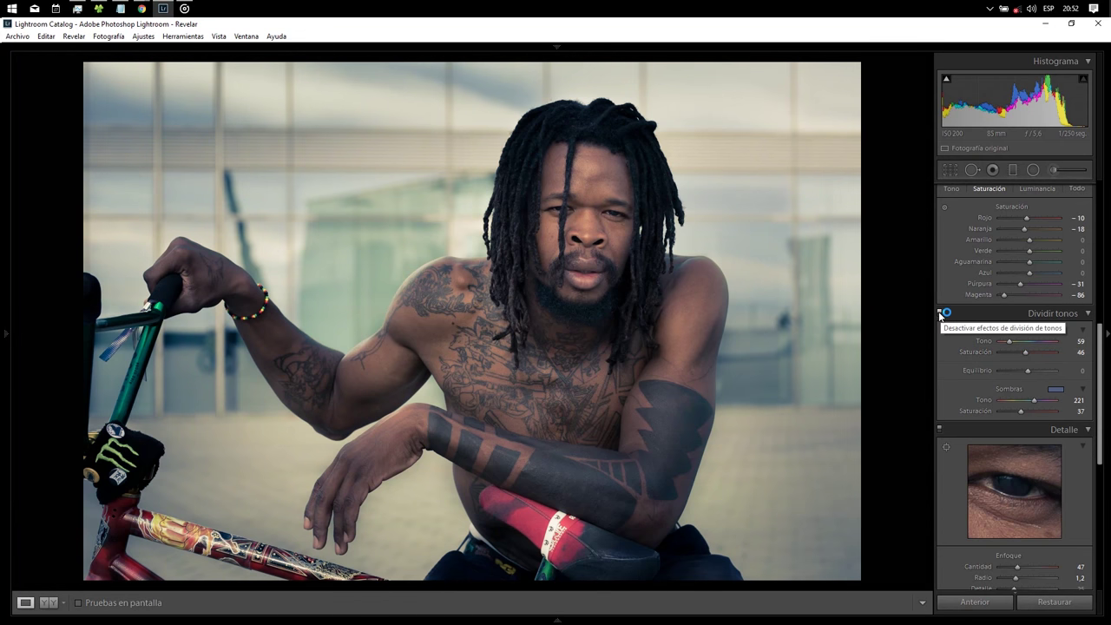
click(939, 314)
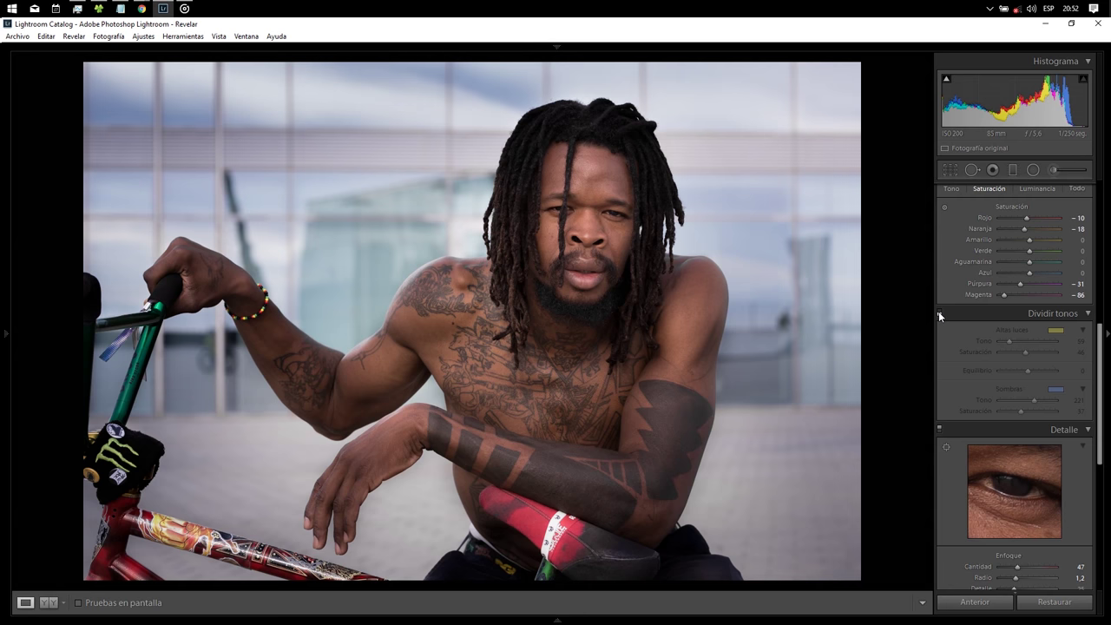
click(939, 312)
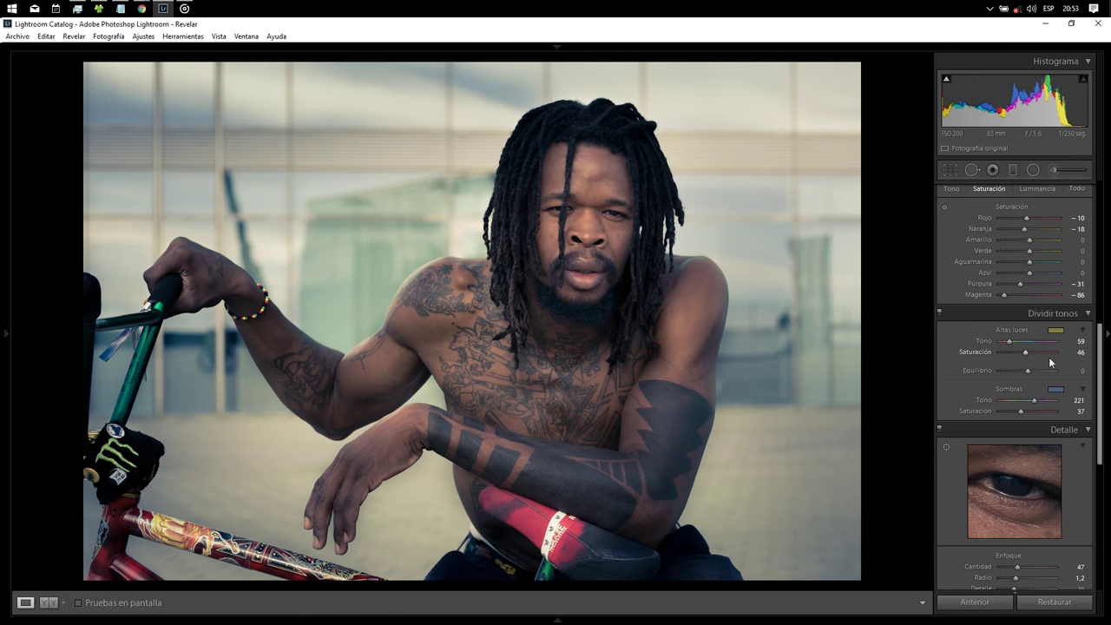
Set the split-toning balance to +4, the shadow saturation to 23 and the highlight saturation to 26
mouse_move(1026, 370)
mouse_down()
mouse_move(991, 369)
mouse_move(1058, 370)
mouse_move(1027, 370)
mouse_up()
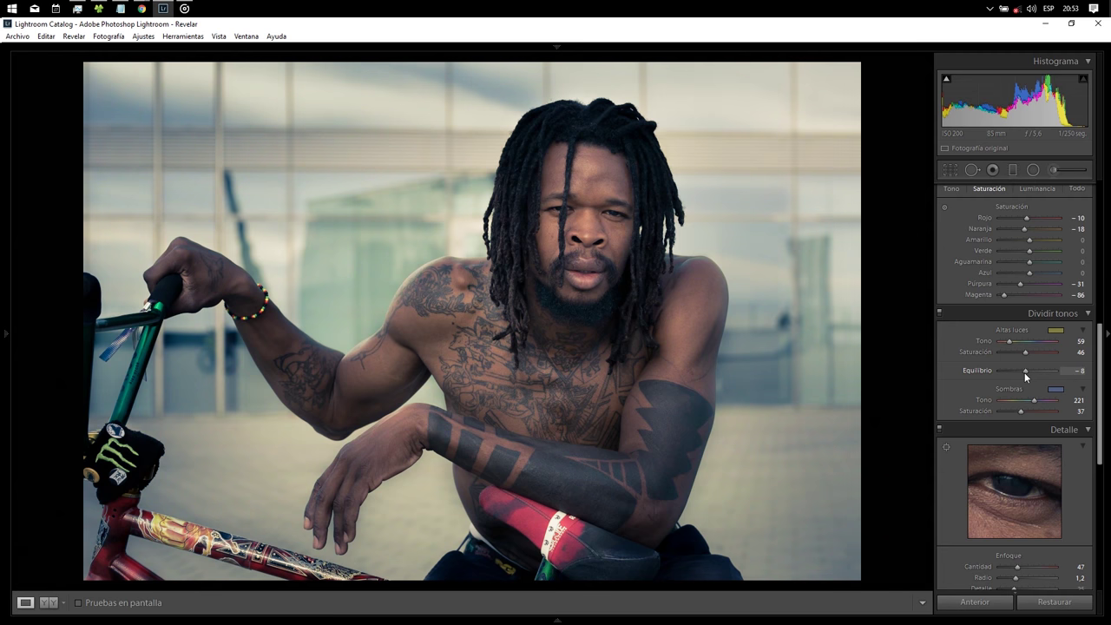
drag(1021, 372, 1028, 372)
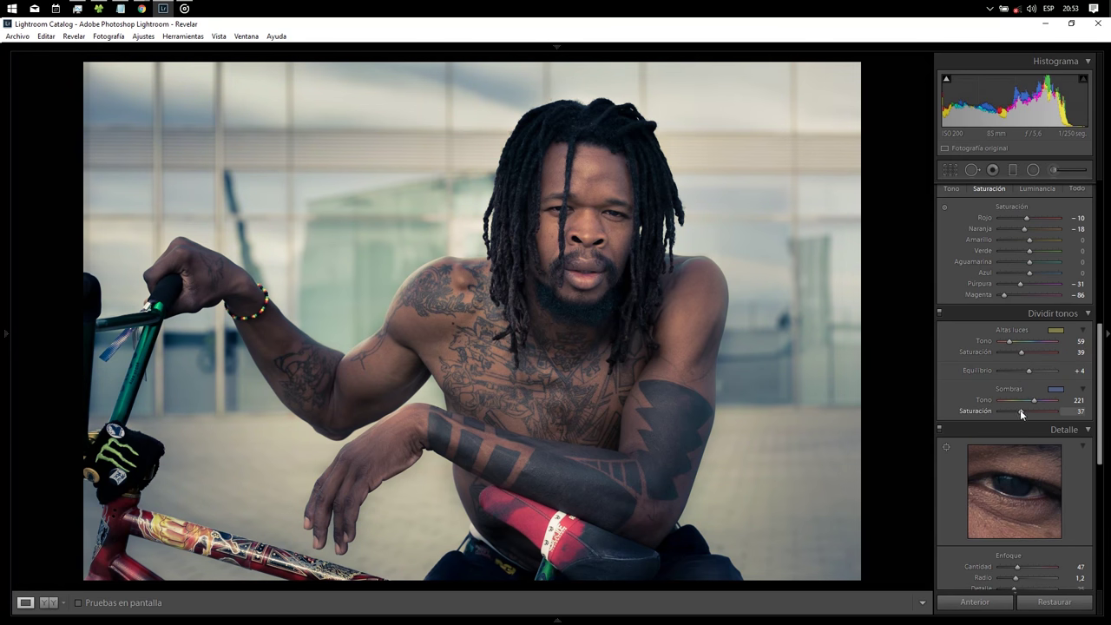
drag(1018, 412, 1014, 412)
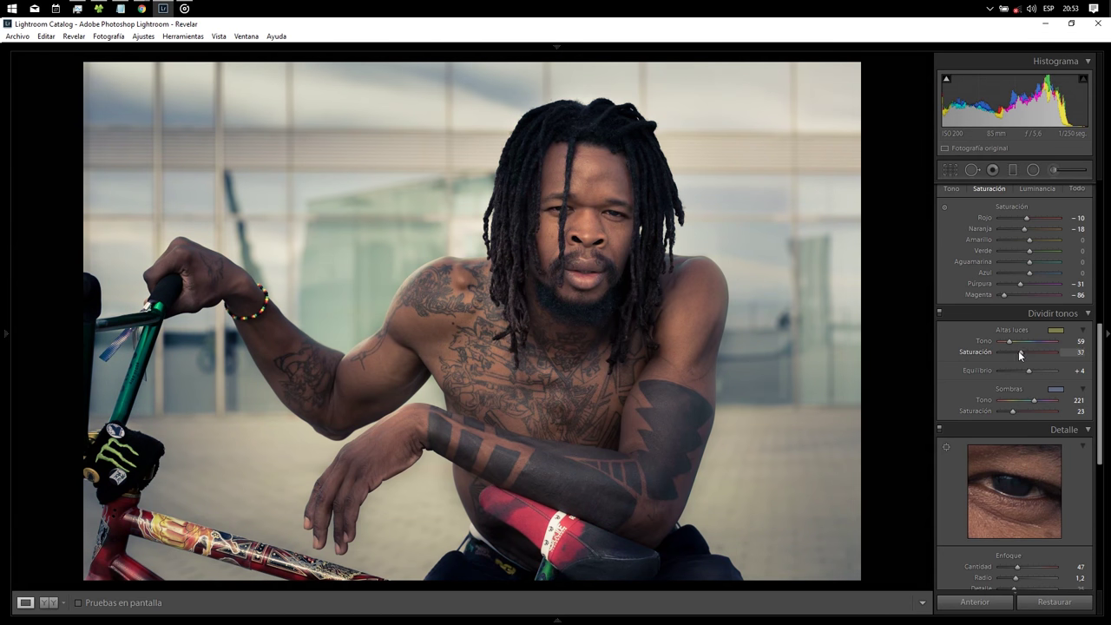
drag(1013, 353, 1013, 354)
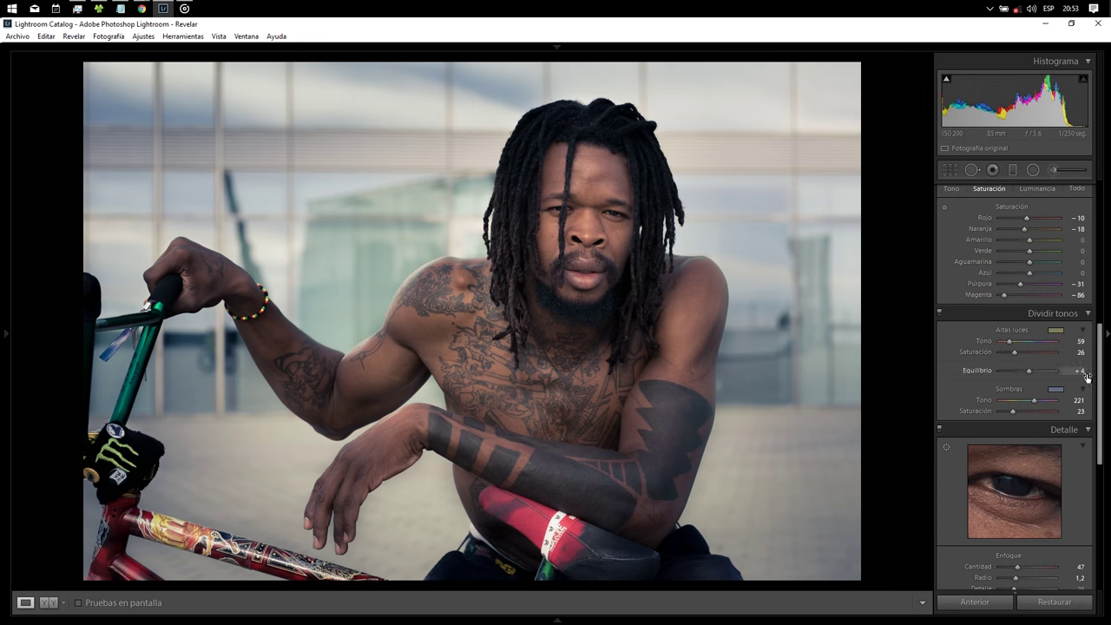
Set the photo's vibrance (Intensidad) to -17 and compare the before and after versions side by side
drag(1100, 390, 1101, 245)
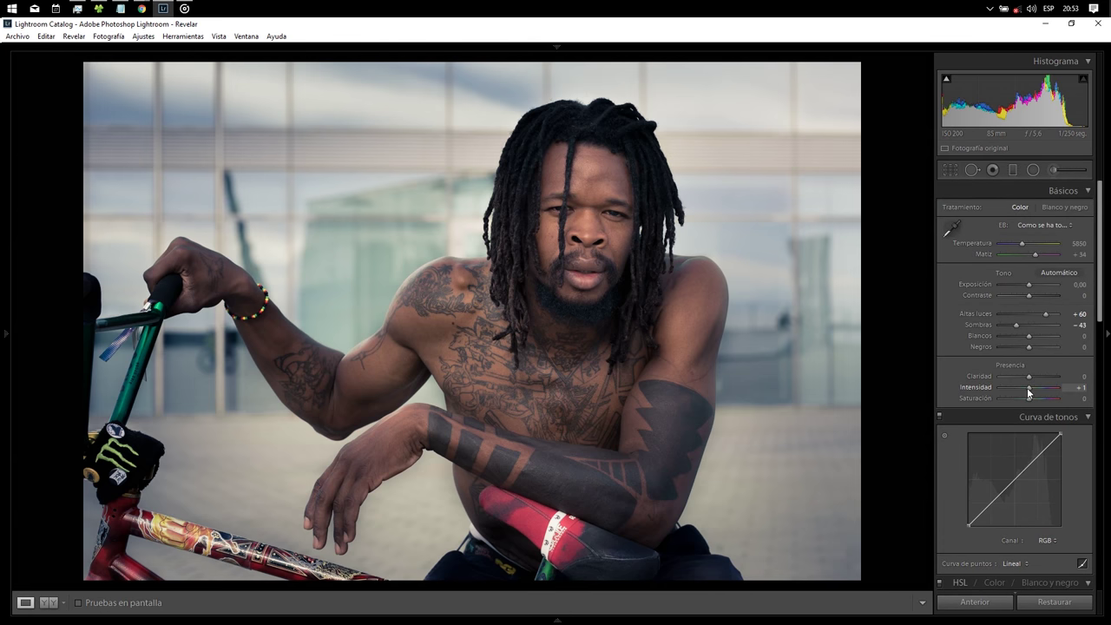
drag(1027, 387, 1094, 389)
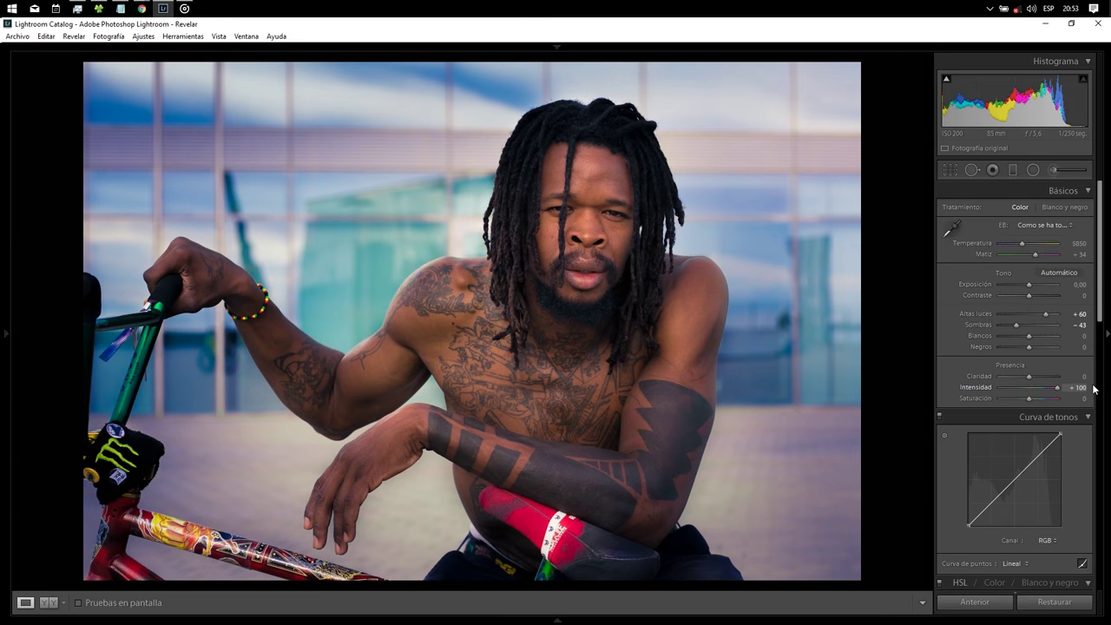
drag(1094, 390, 945, 395)
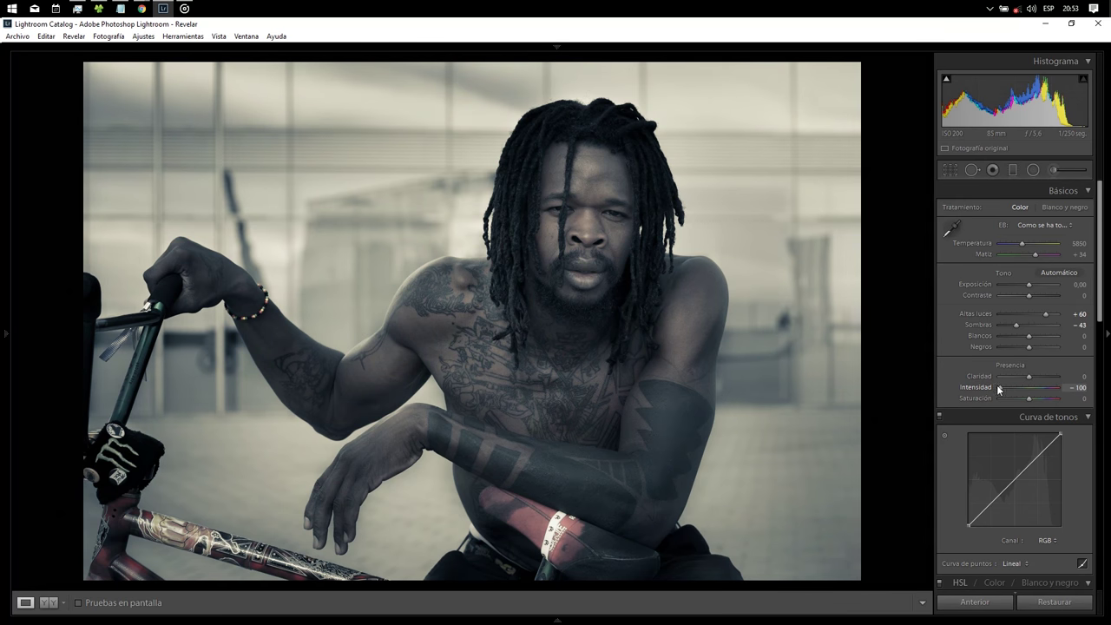
drag(1007, 387, 1022, 387)
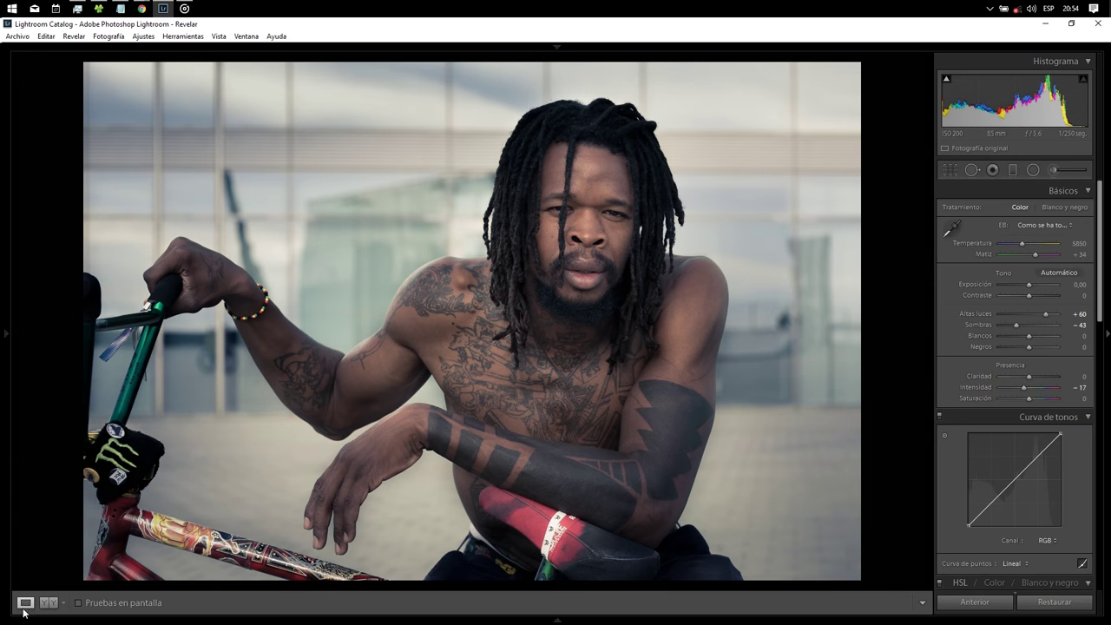
click(48, 602)
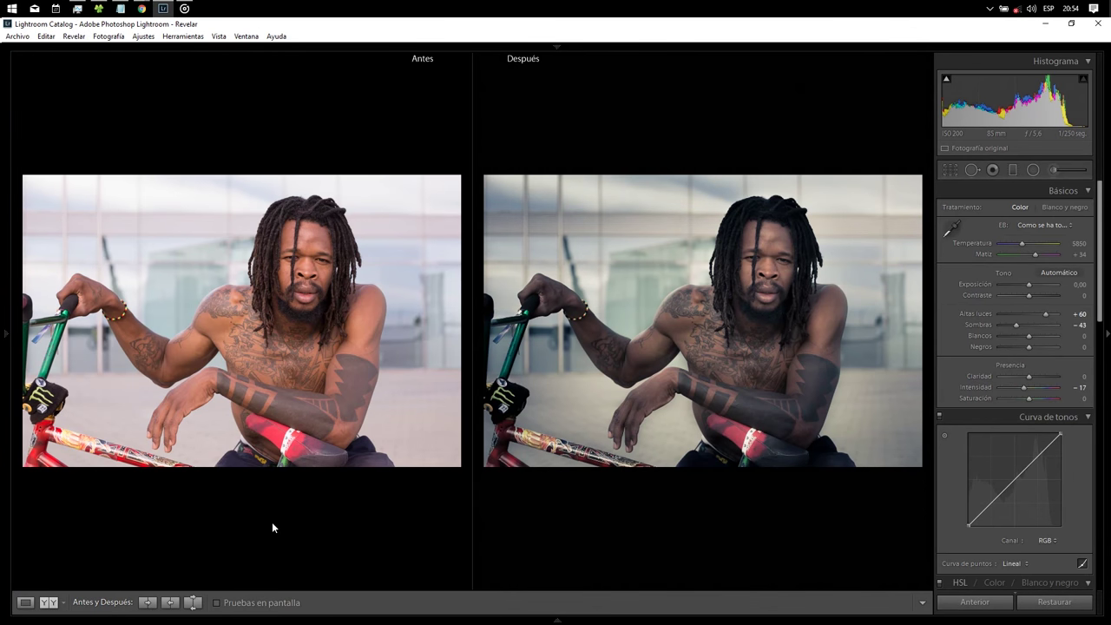
click(25, 602)
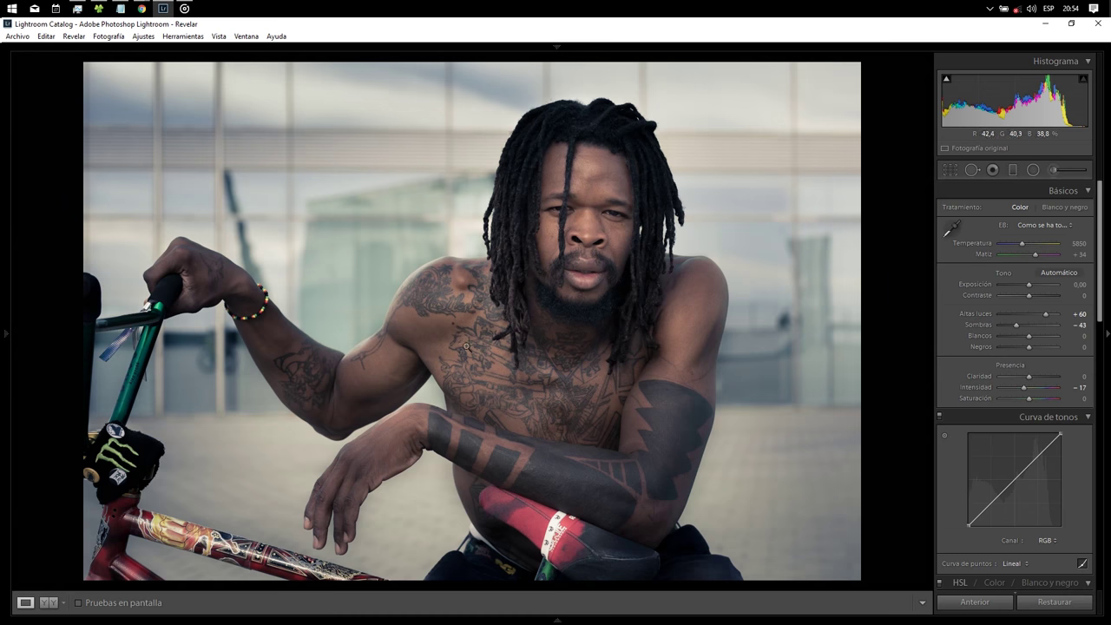
Set the clarity of the existing brush adjustment on the man's chest to 22 and finish the brush edit
click(1056, 170)
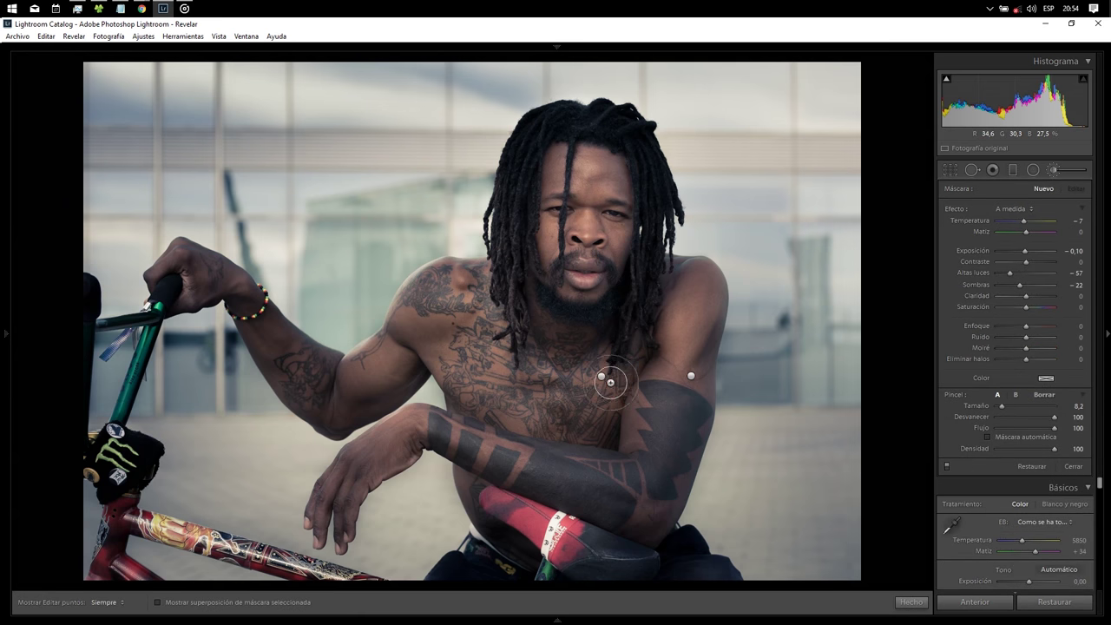
click(600, 376)
mouse_move(600, 375)
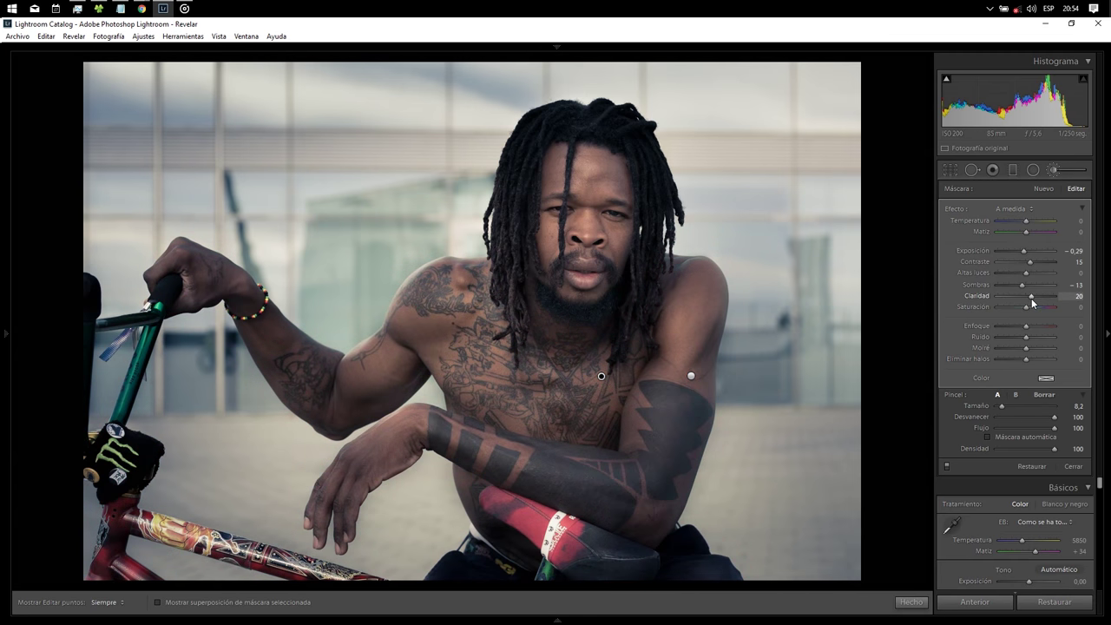
drag(1031, 297, 1081, 296)
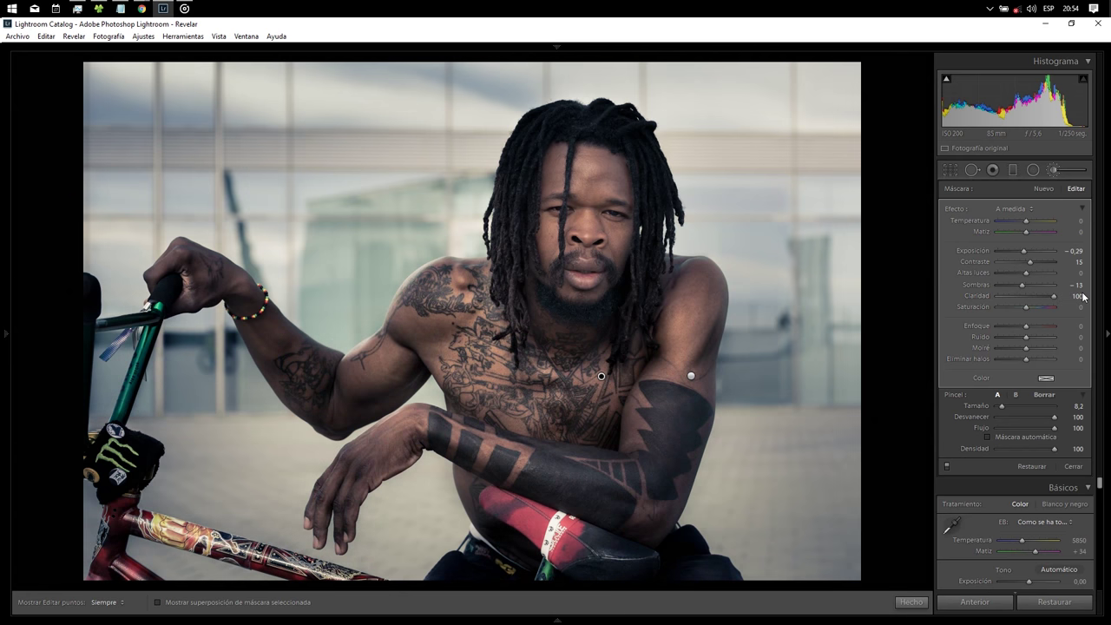
drag(1054, 297, 1029, 296)
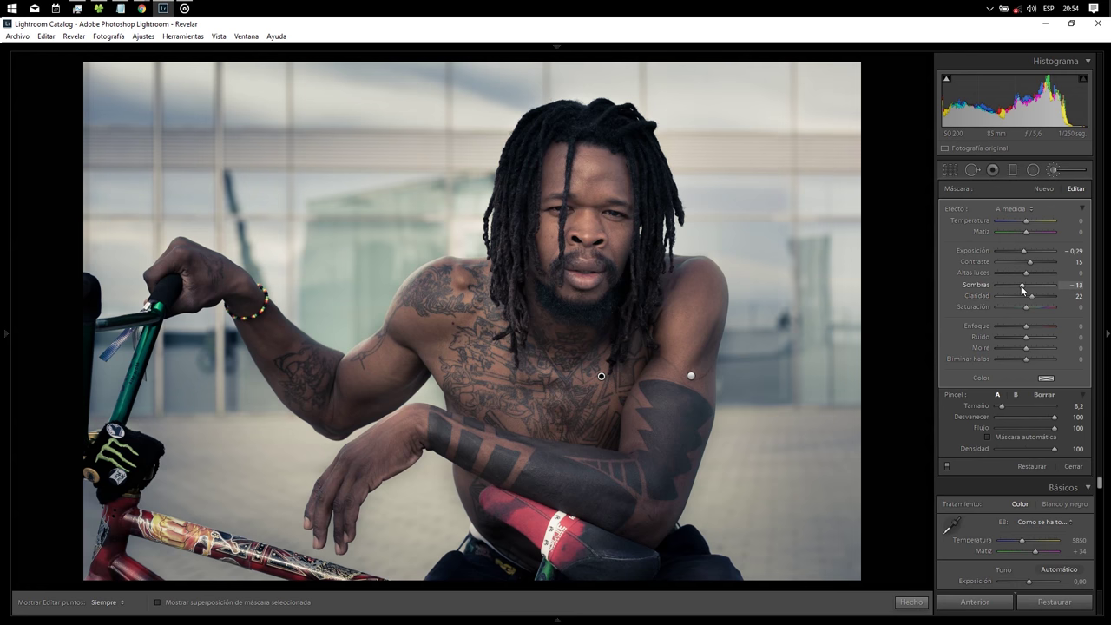
drag(1019, 285, 1019, 285)
click(910, 603)
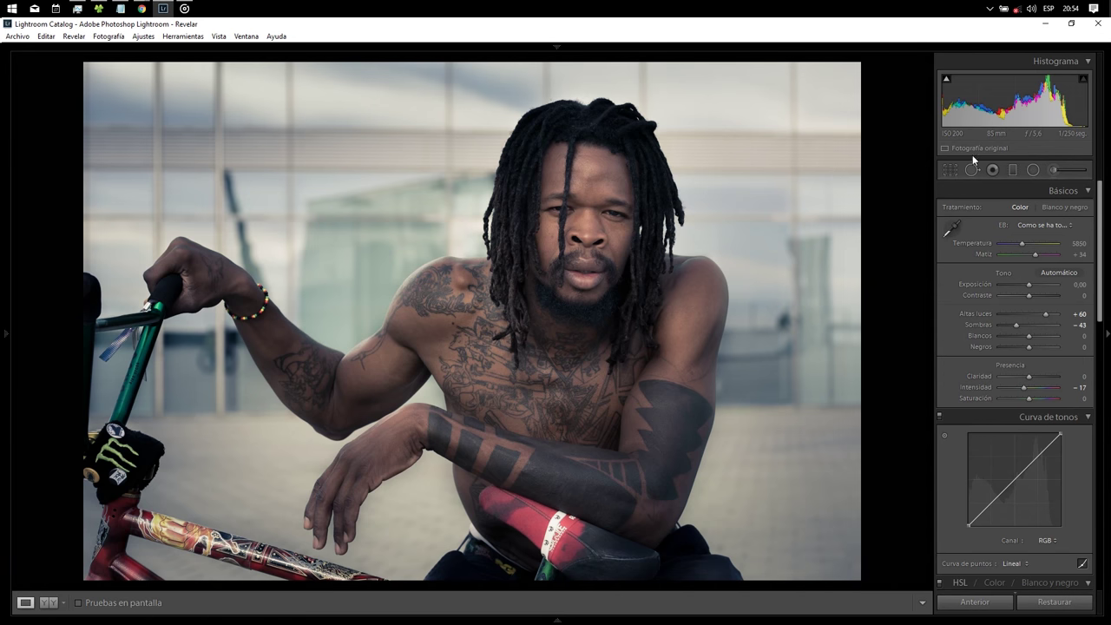
Crop the photo to the 16 x 9 aspect ratio and shift the crop slightly lower over the subject
click(950, 170)
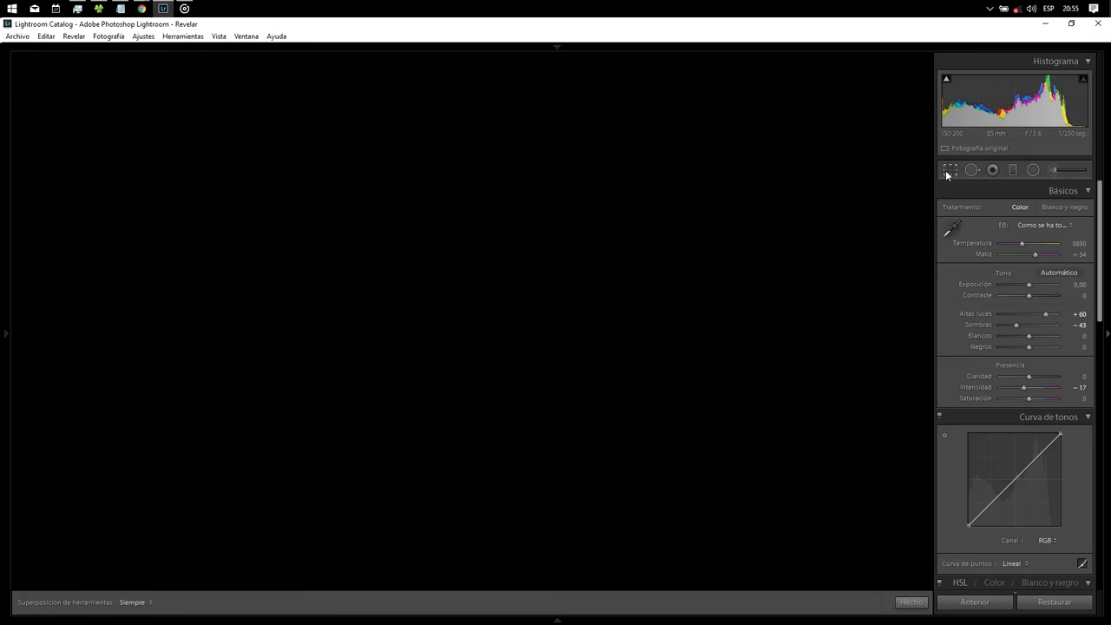
click(1052, 210)
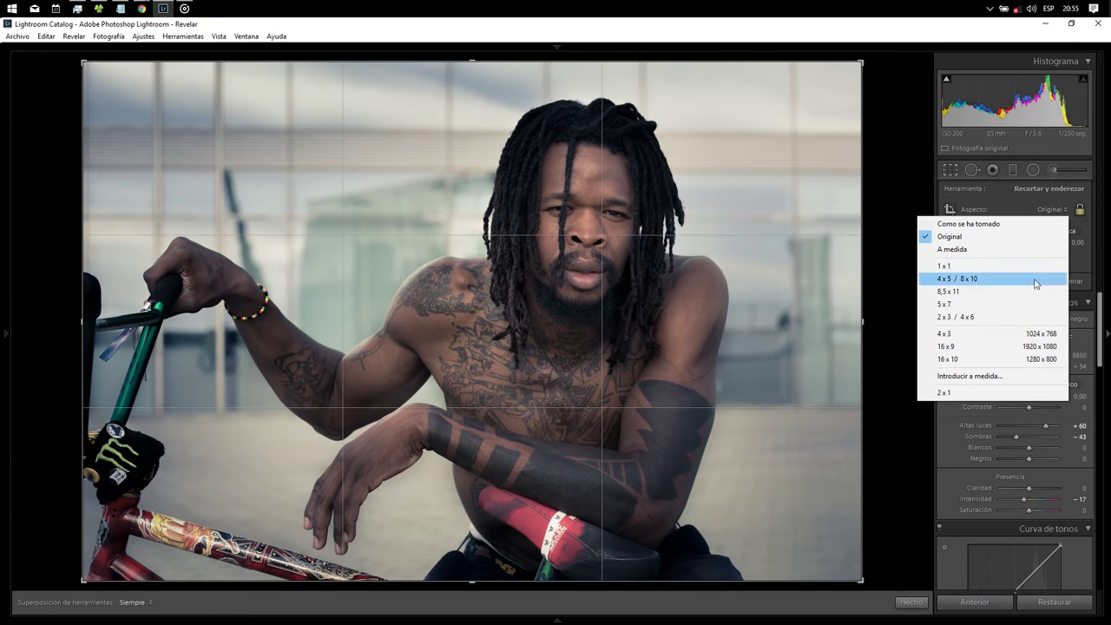
click(1000, 346)
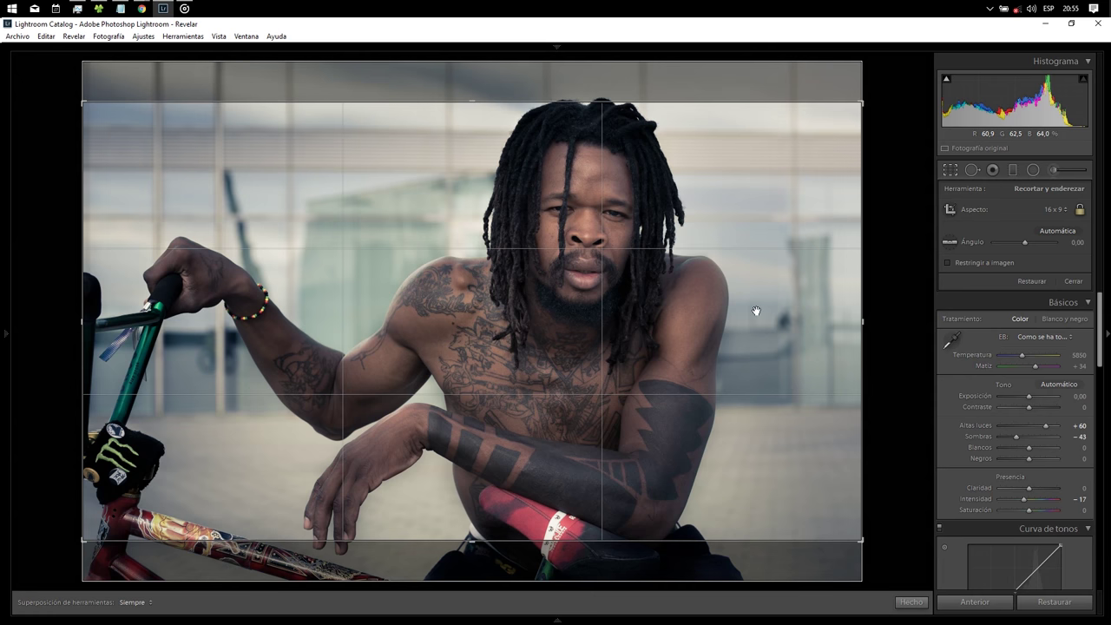
mouse_move(757, 314)
mouse_down()
mouse_move(754, 295)
mouse_move(752, 350)
mouse_move(741, 300)
mouse_up()
key(Return)
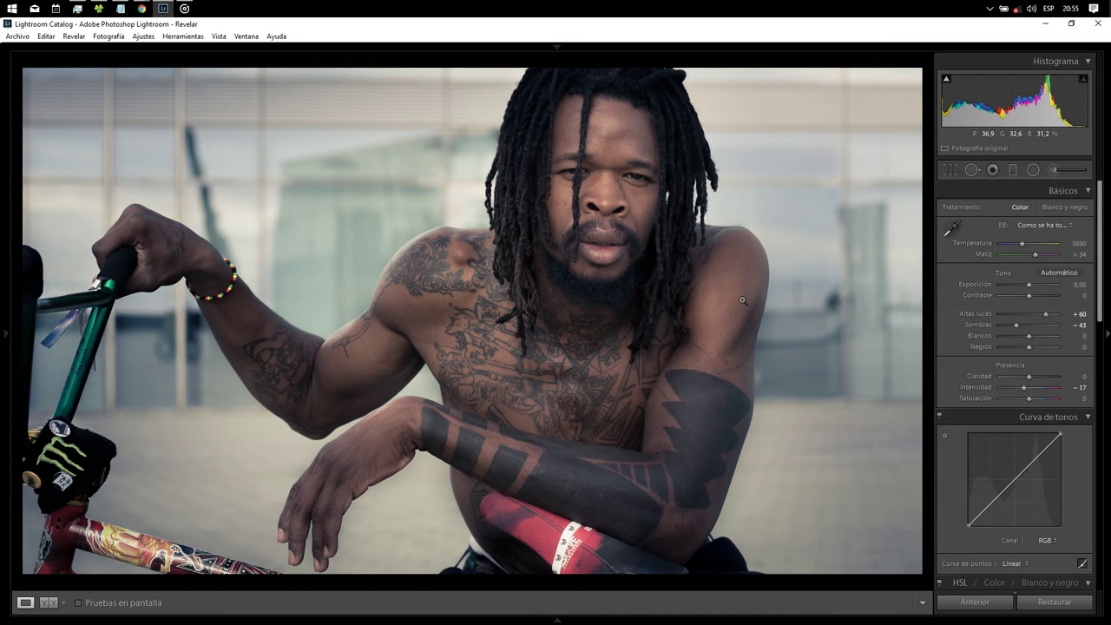
click(950, 170)
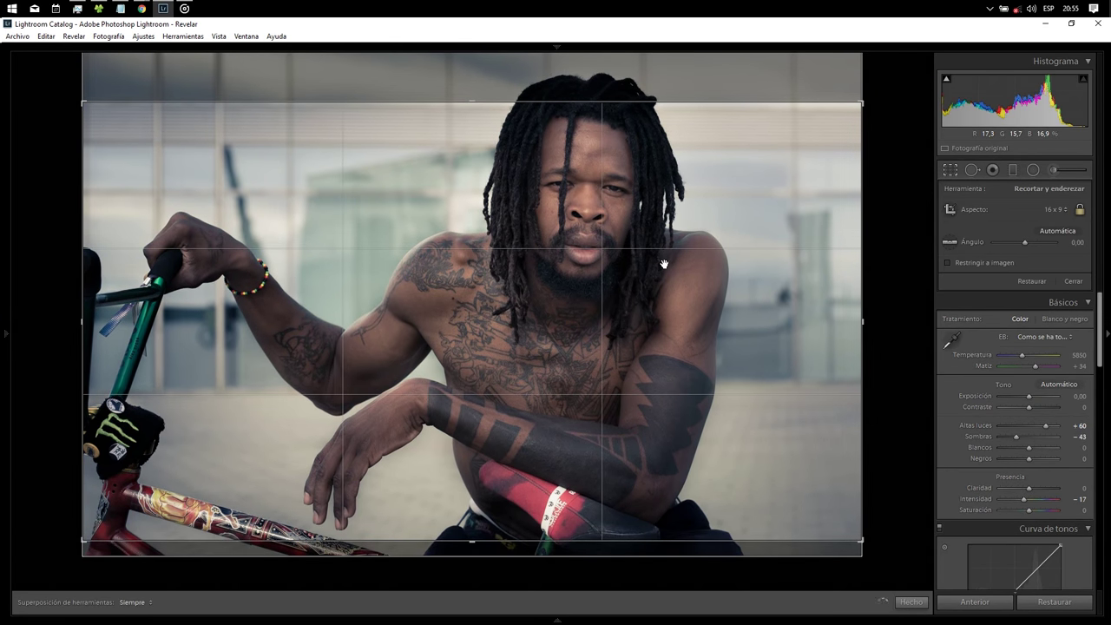
key(Return)
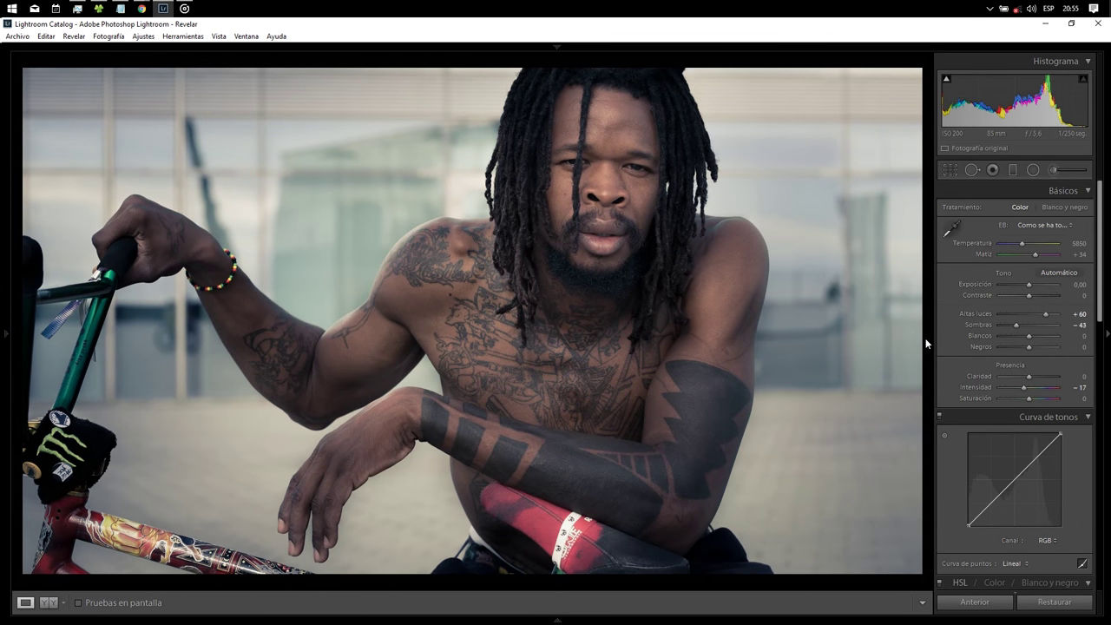
Compare the edited photo with the original side by side, and by resetting all edits and undoing the reset
click(1108, 339)
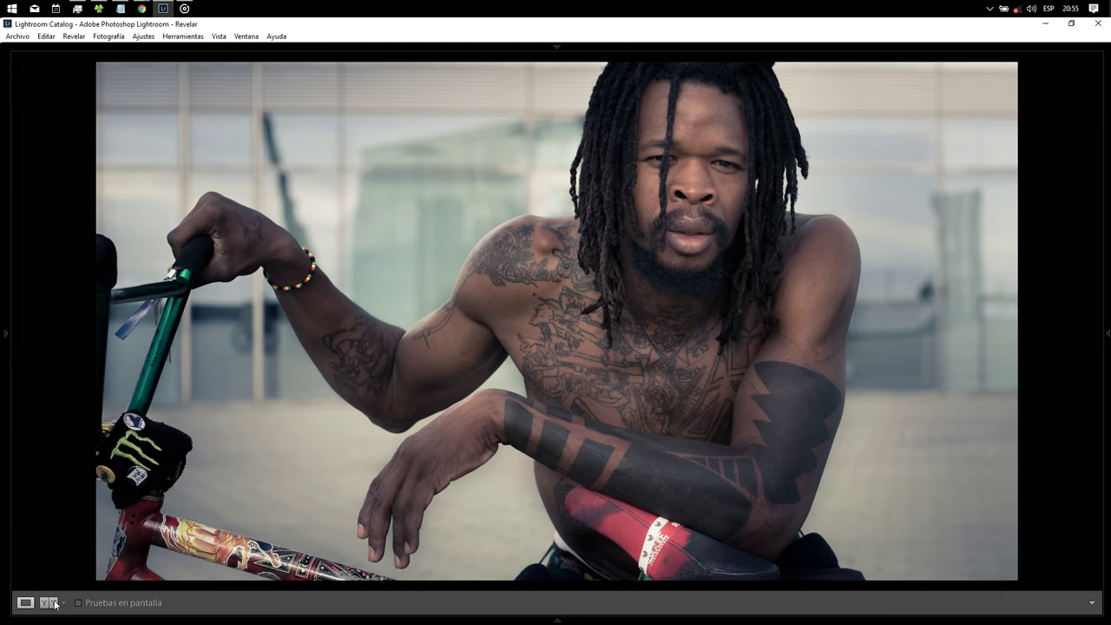
click(48, 602)
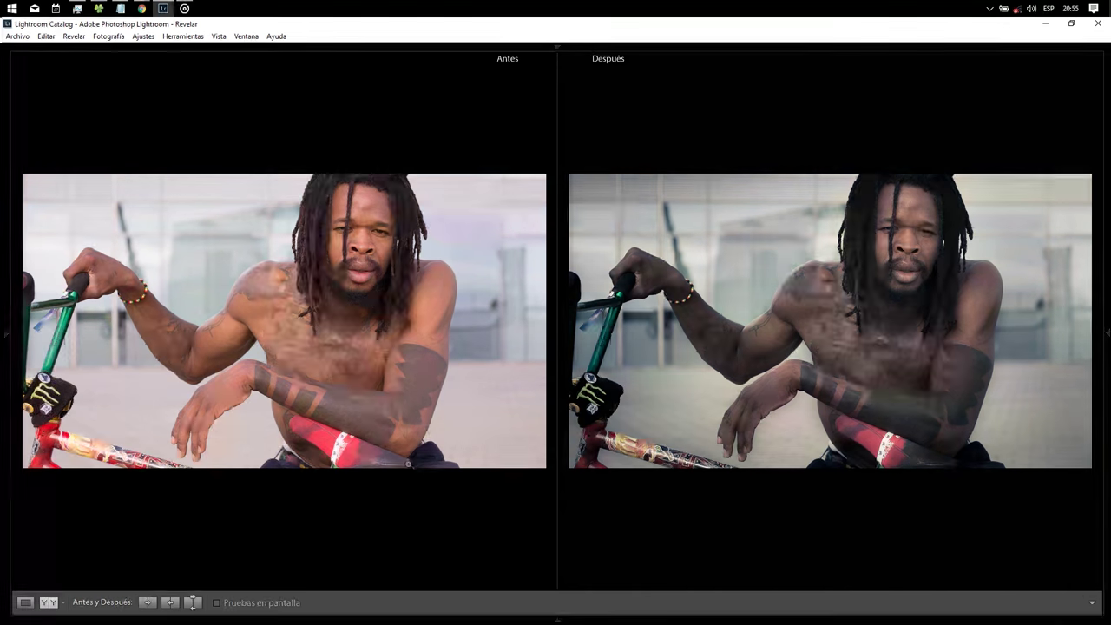
click(1108, 274)
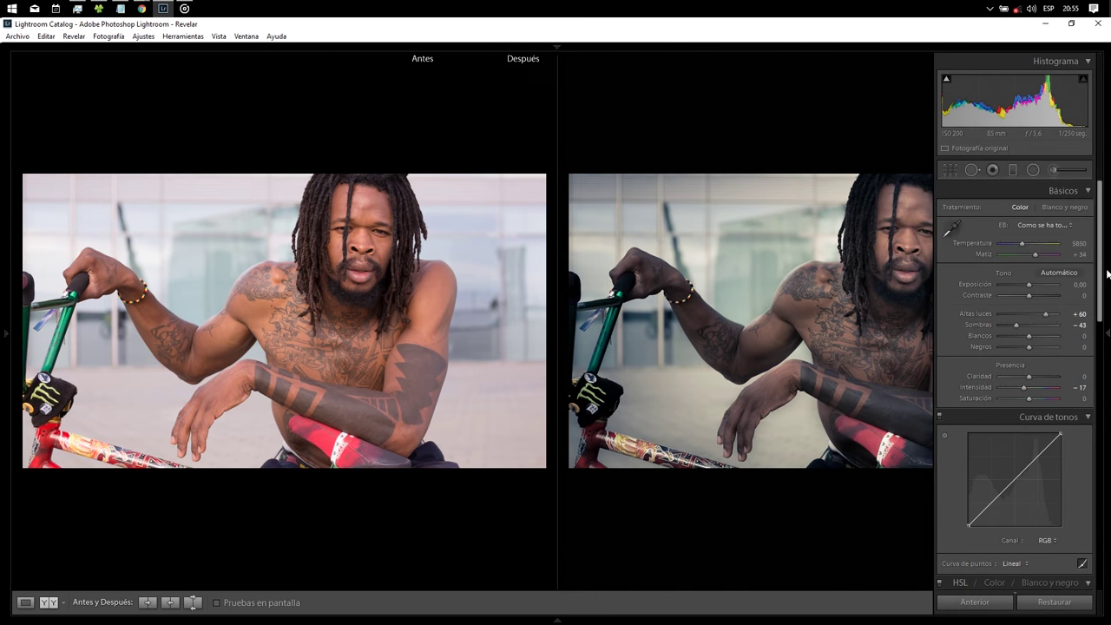
click(25, 602)
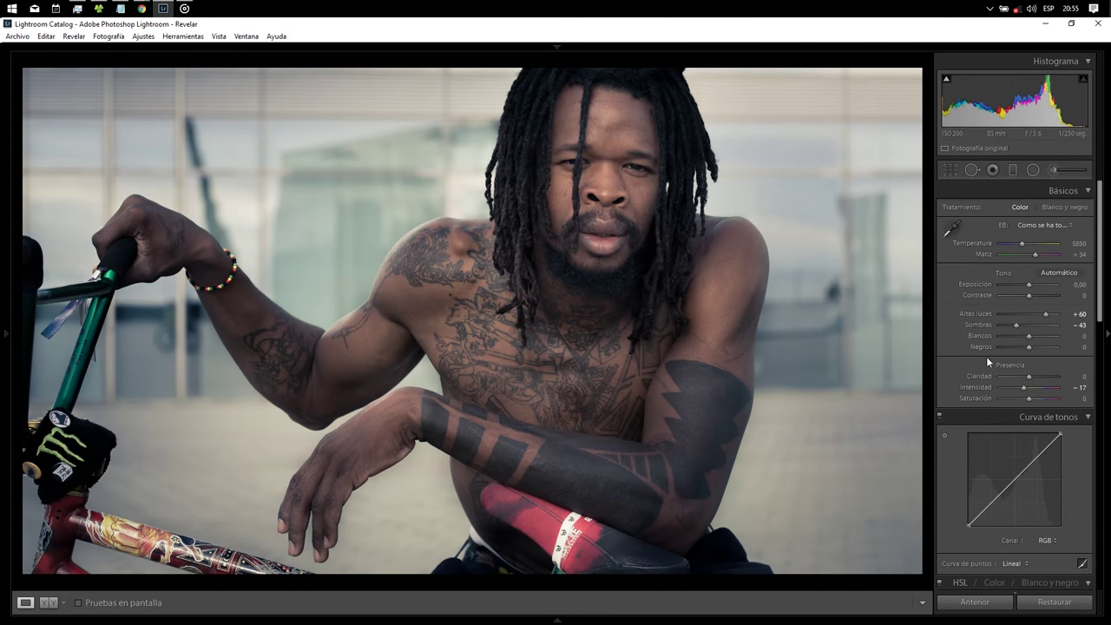
click(1052, 605)
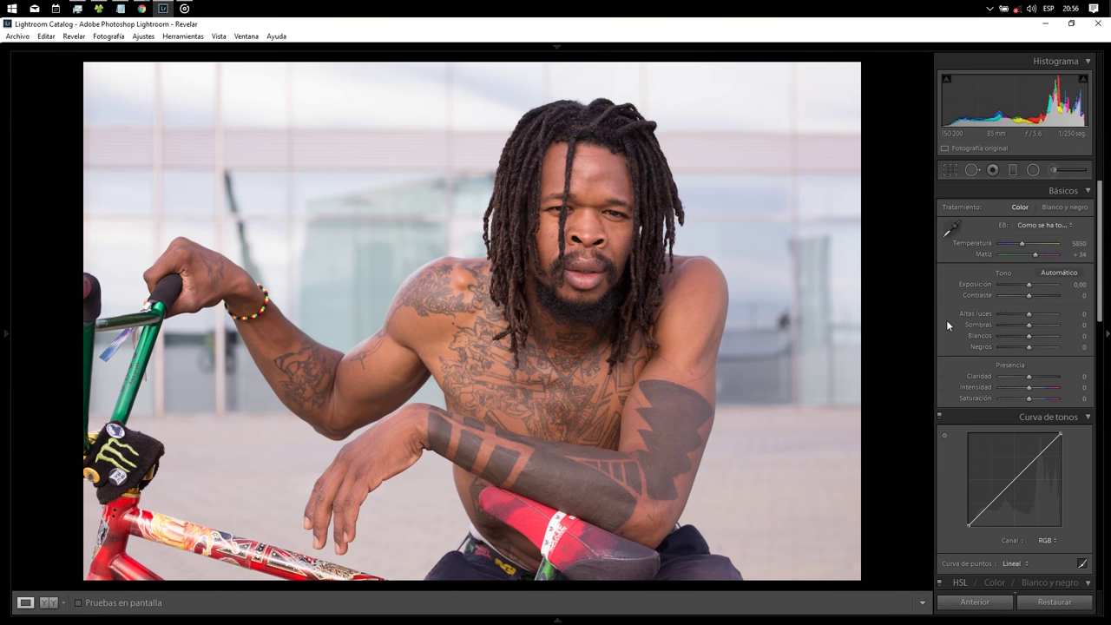
key(ctrl+z)
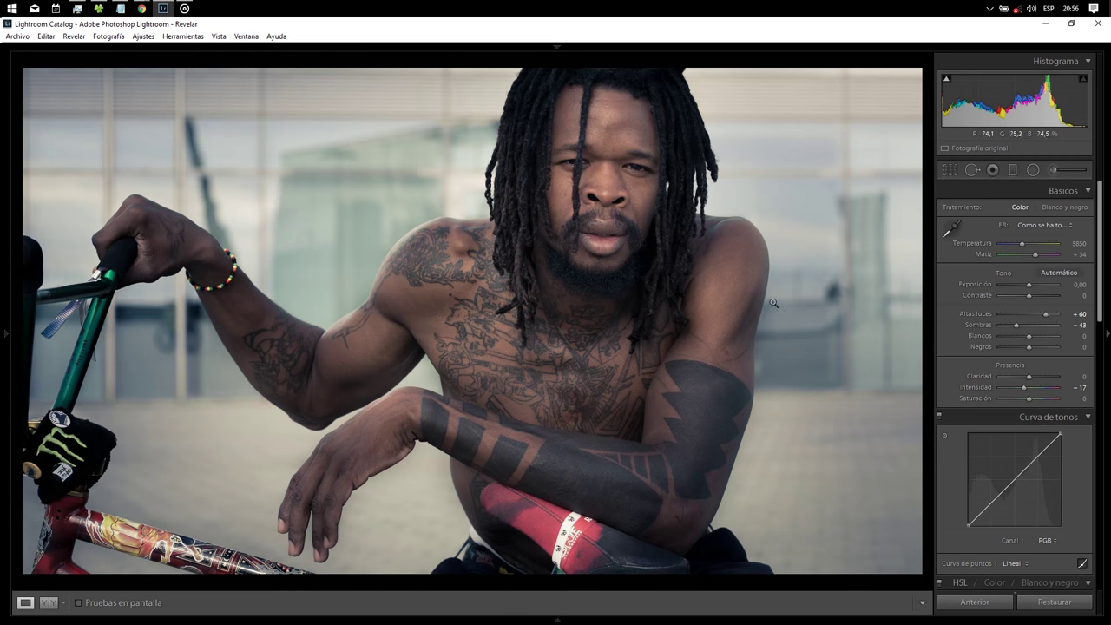
Examine the detail of the face, hair, beard and chest tattoos up close, and return to the full photo
click(608, 162)
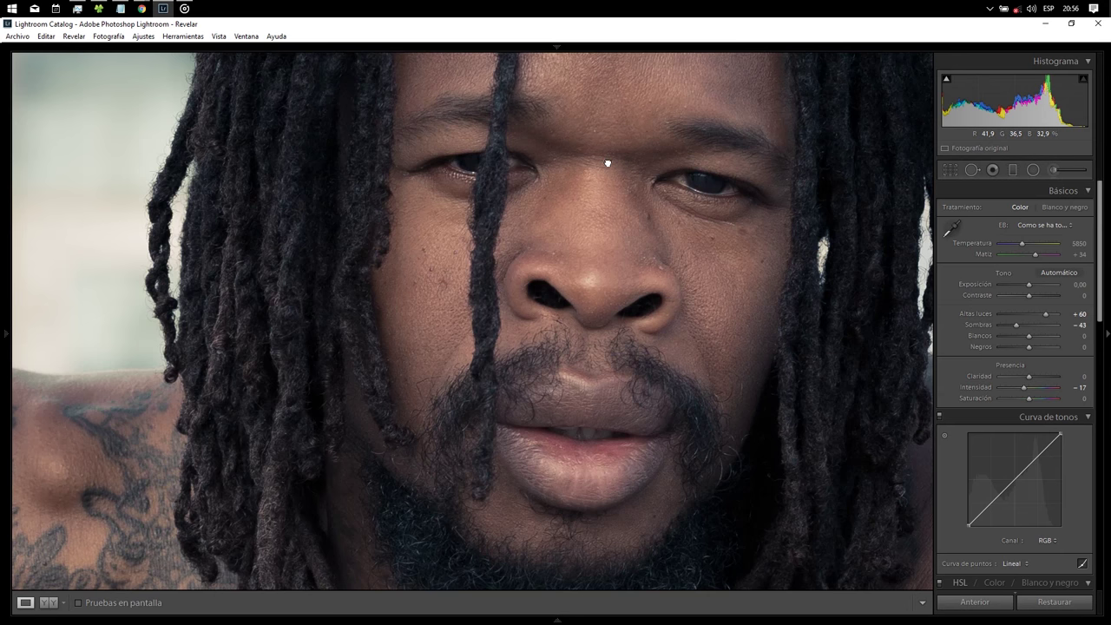
drag(607, 164, 603, 193)
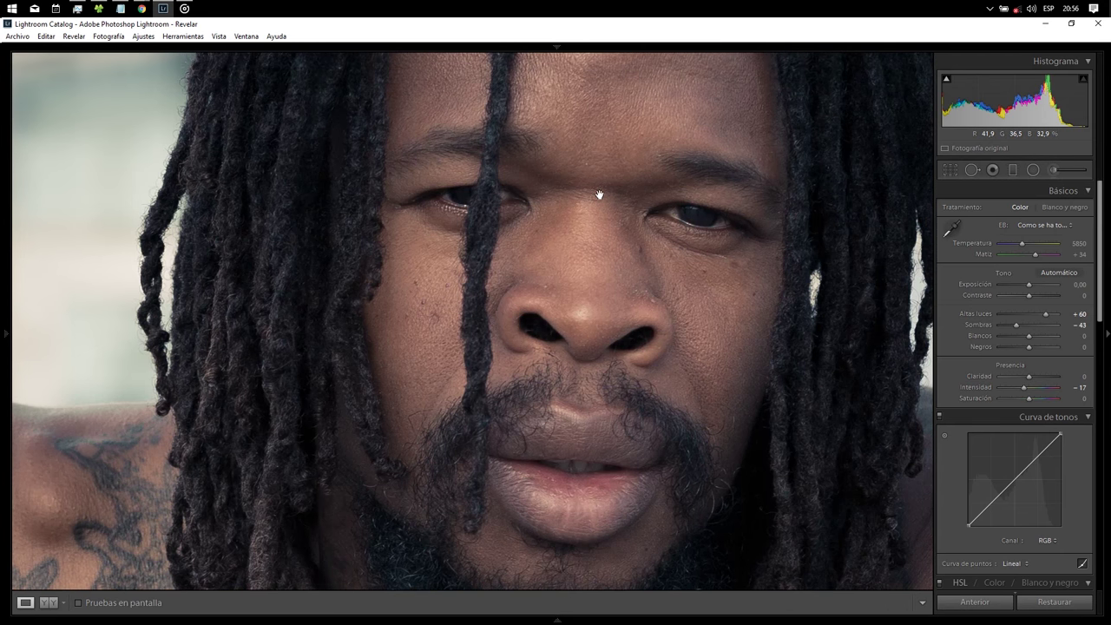
click(1107, 335)
drag(662, 397, 943, 179)
drag(696, 425, 690, 109)
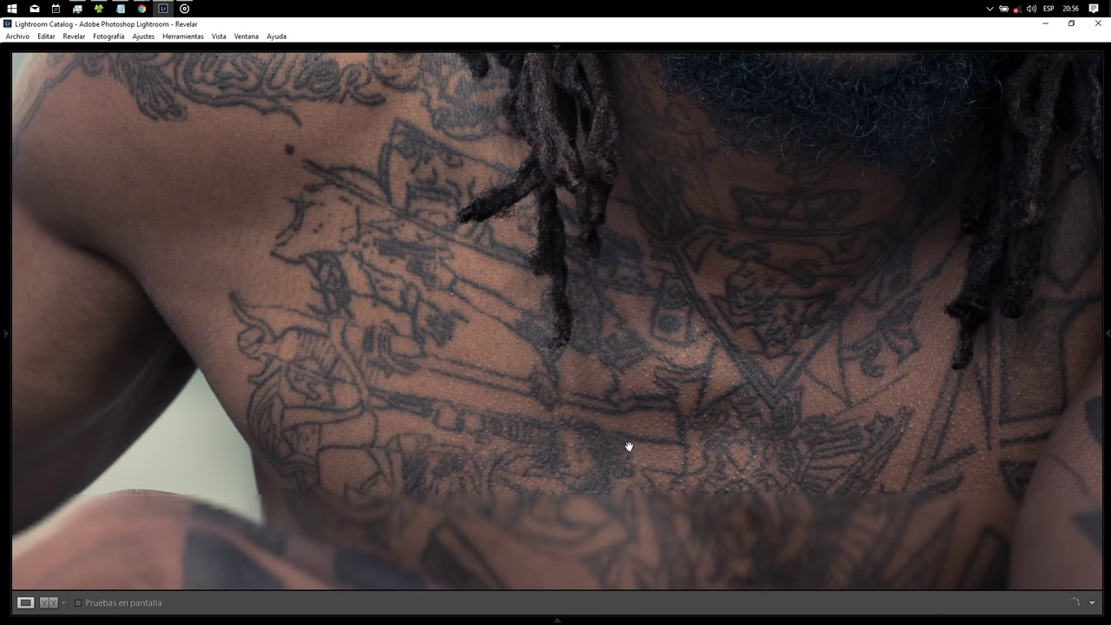
drag(629, 447, 600, 553)
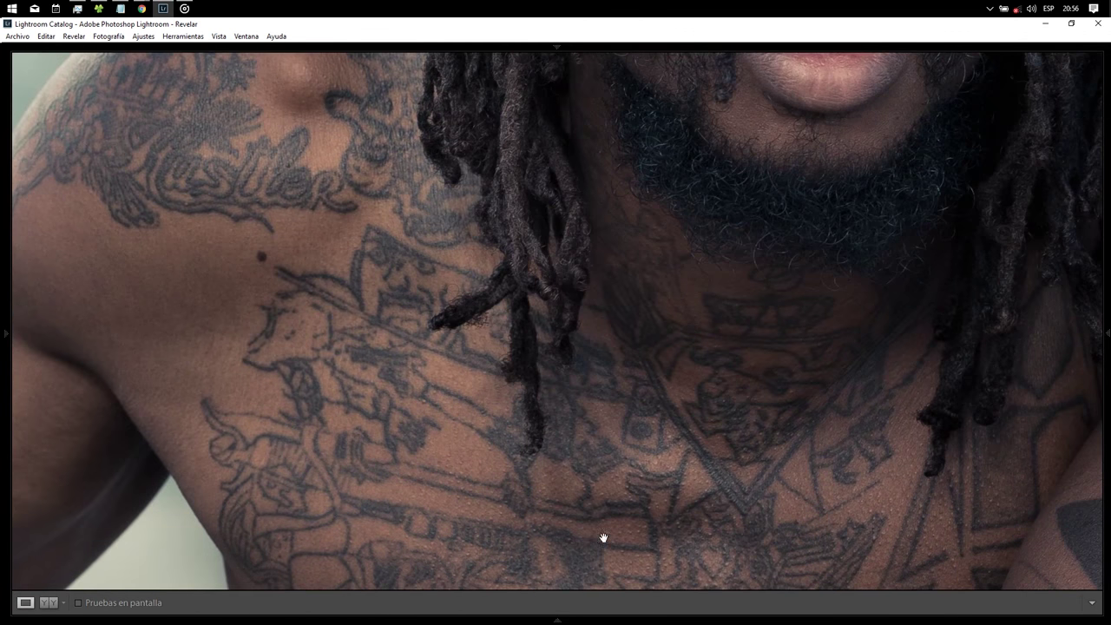
drag(643, 303, 605, 564)
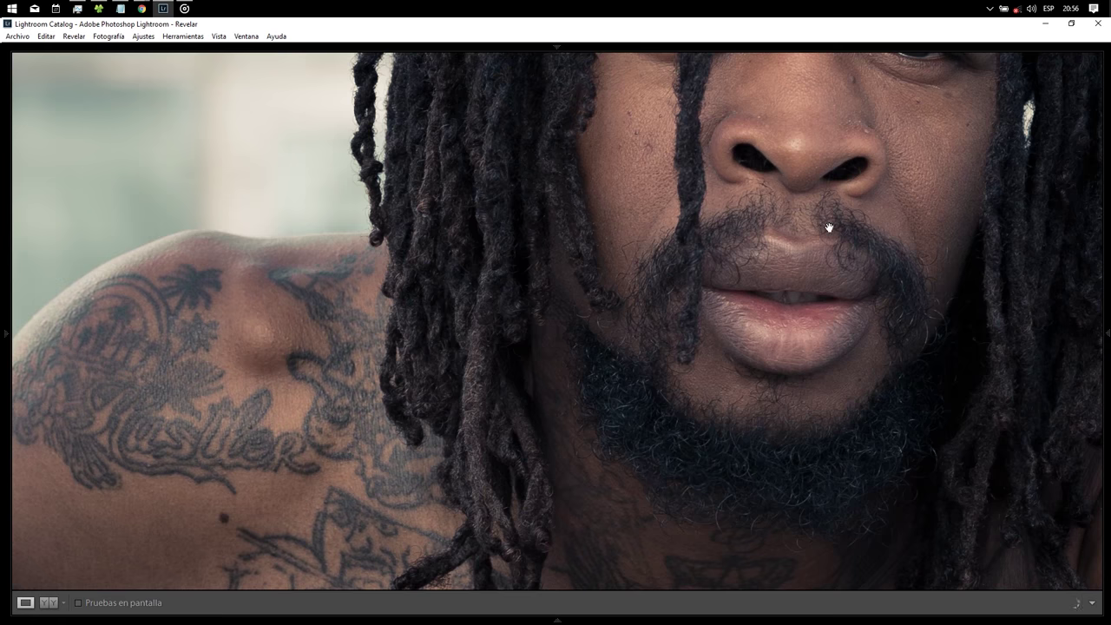
drag(843, 203, 603, 409)
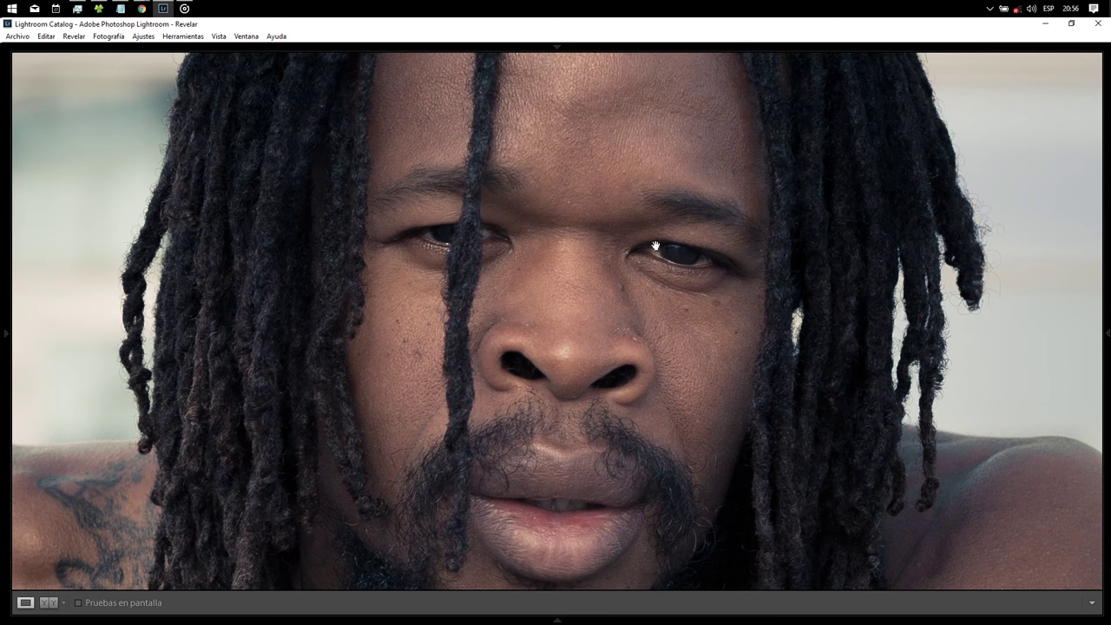
drag(595, 236, 547, 380)
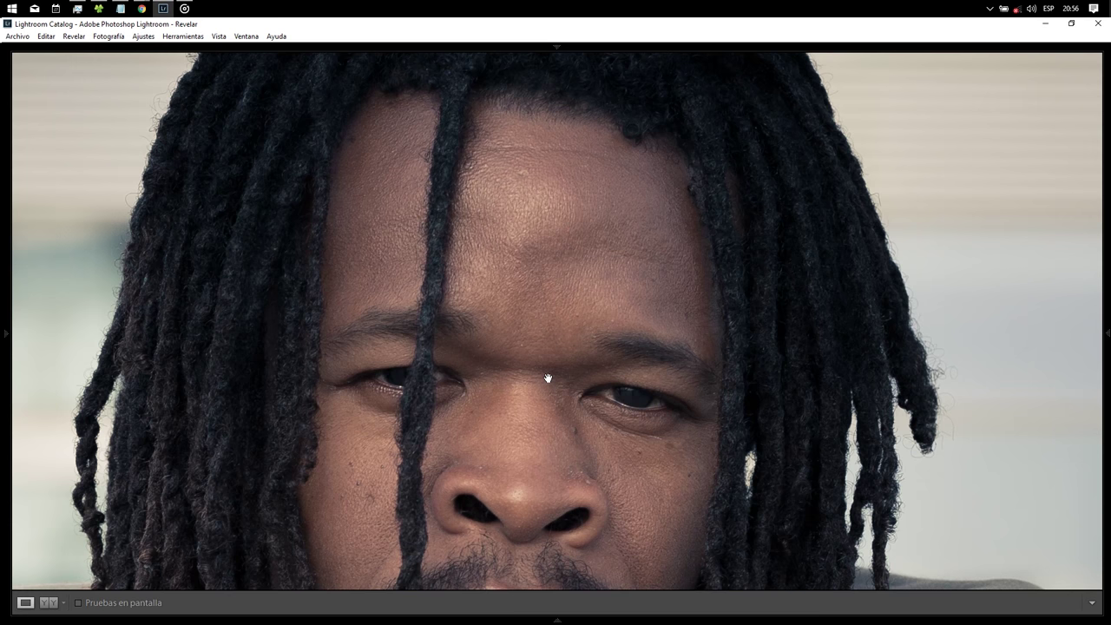
drag(548, 380, 543, 251)
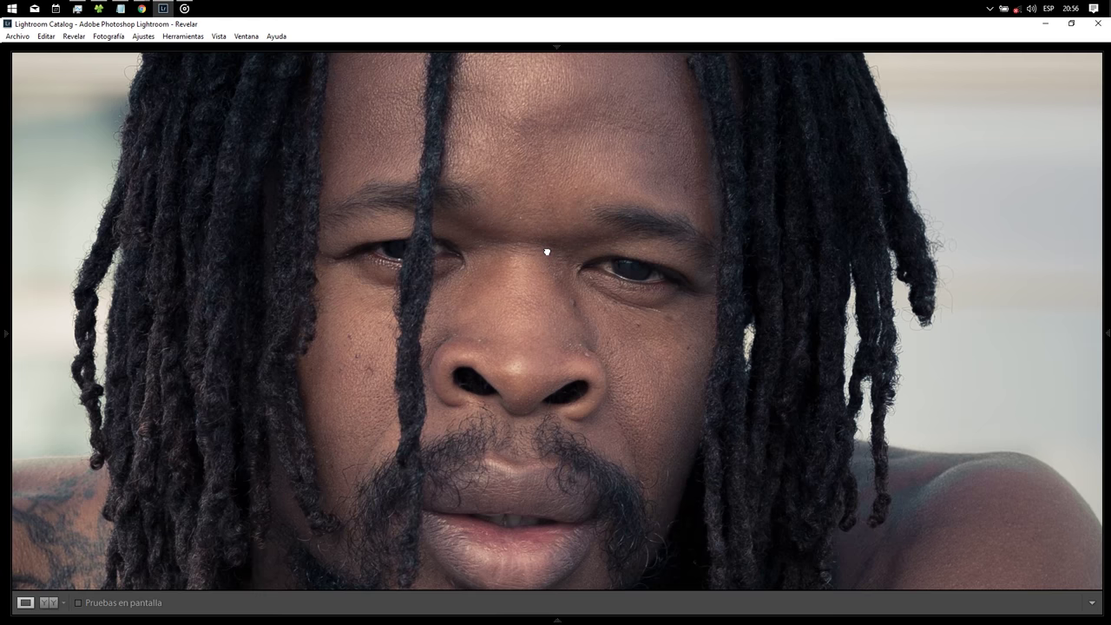
click(548, 252)
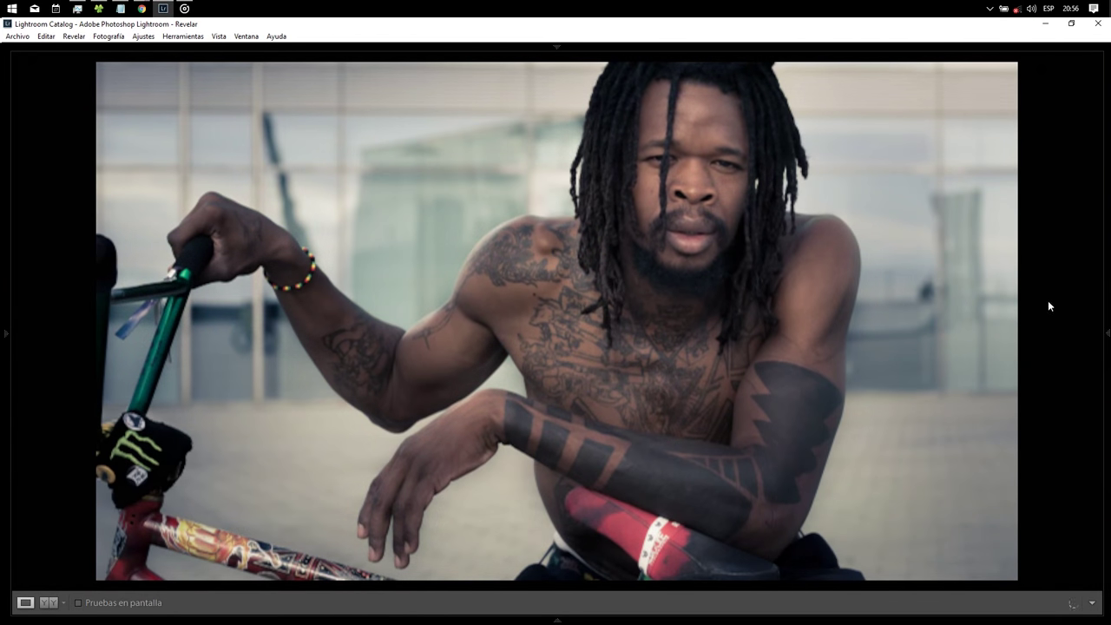